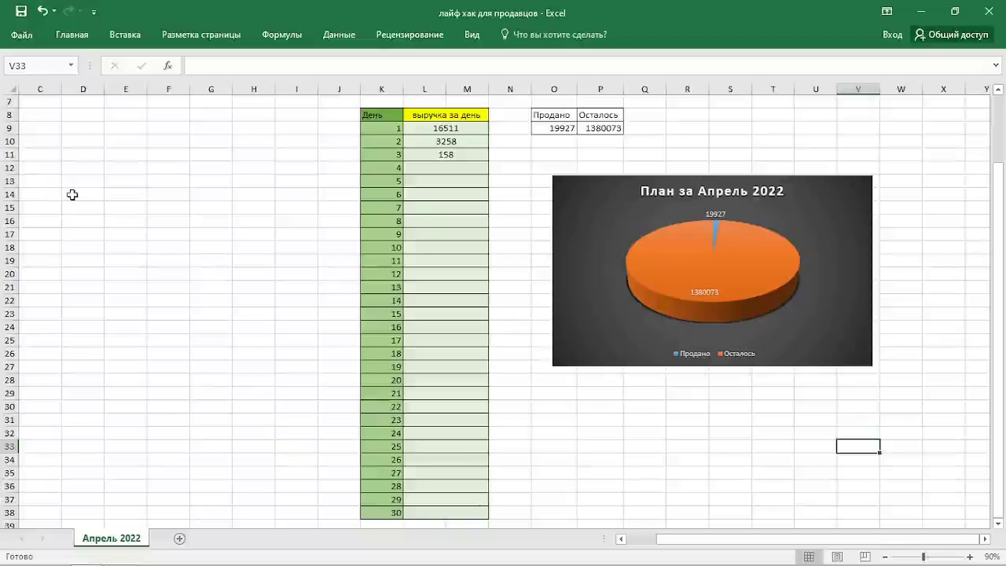
# Step: Label cell E9 as 'магазин'
pyautogui.click(439, 181)
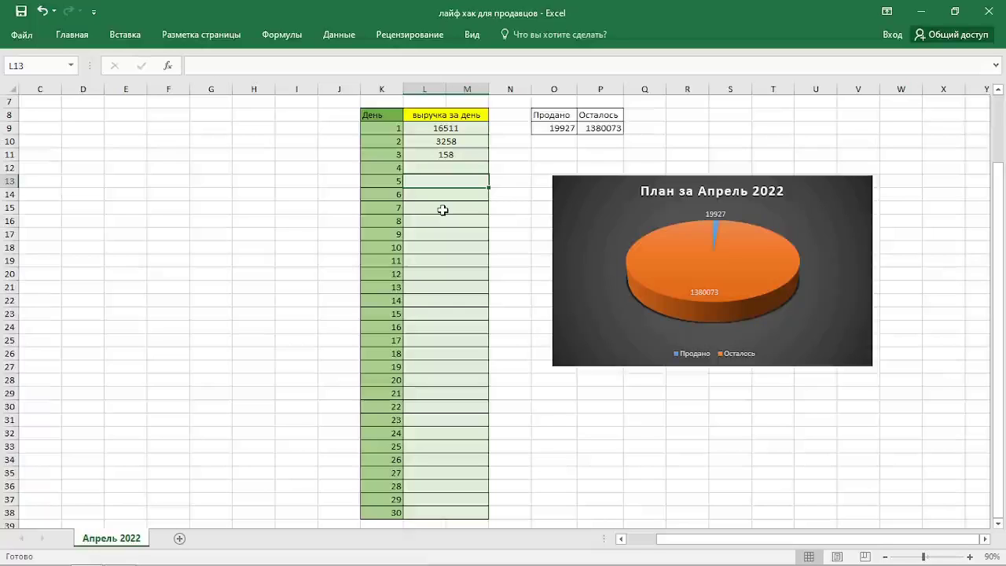
pyautogui.click(442, 210)
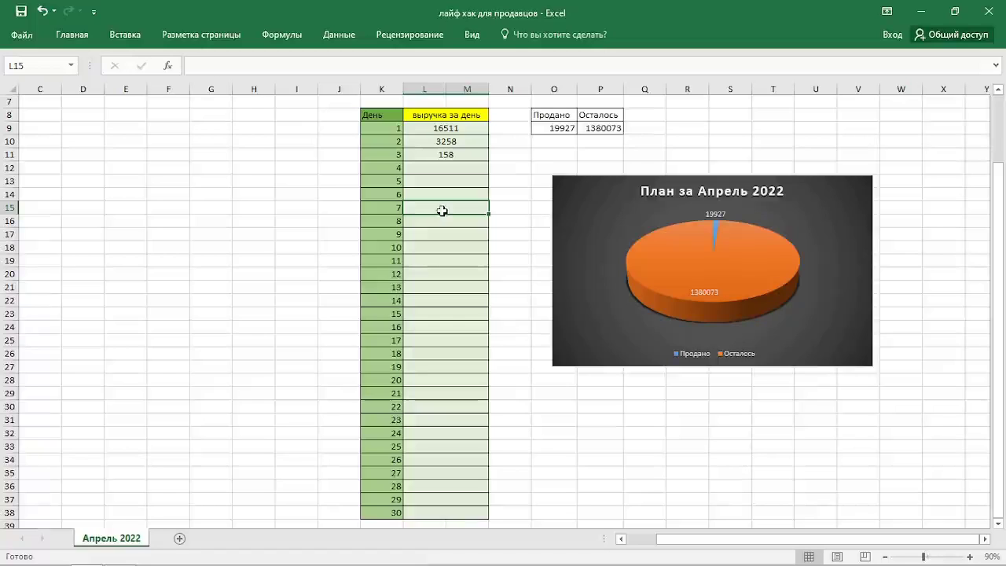
pyautogui.click(65, 140)
pyautogui.click(121, 129)
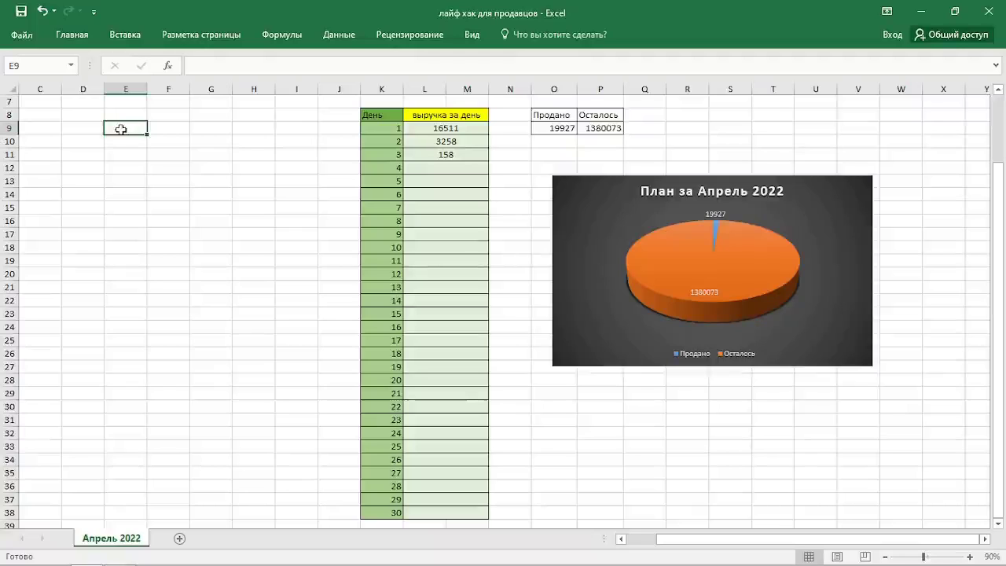
pyautogui.write('магазин')
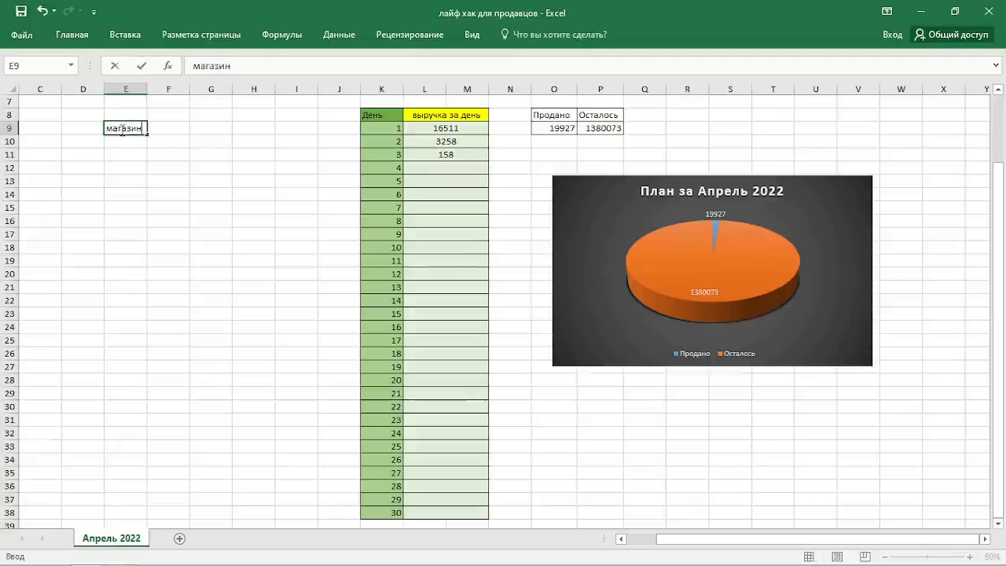
pyautogui.click(80, 155)
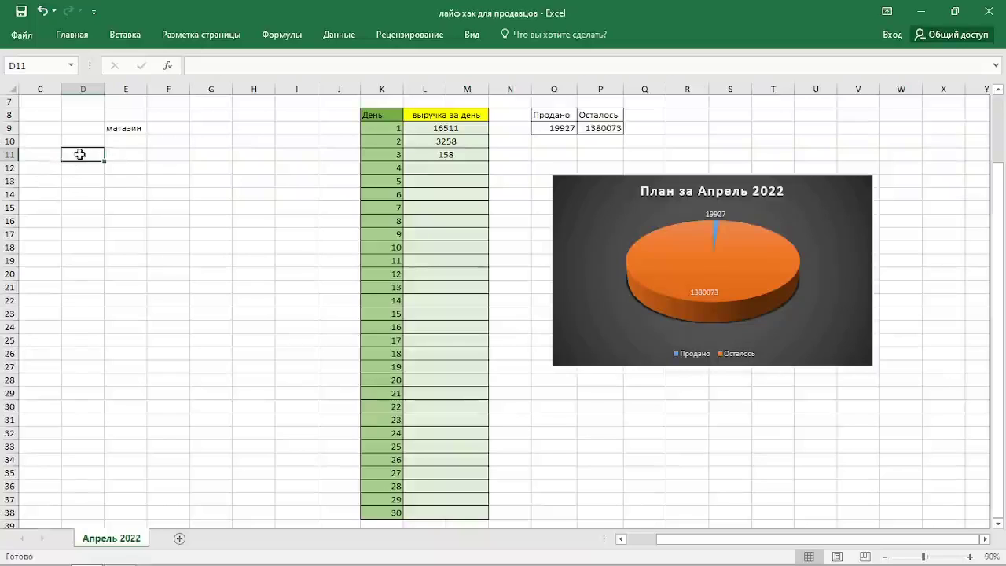
# Step: Enter the branch headings '1 филиал', '2 филиал' and '3 филиал' in D11, E11 and F11
pyautogui.write('1')
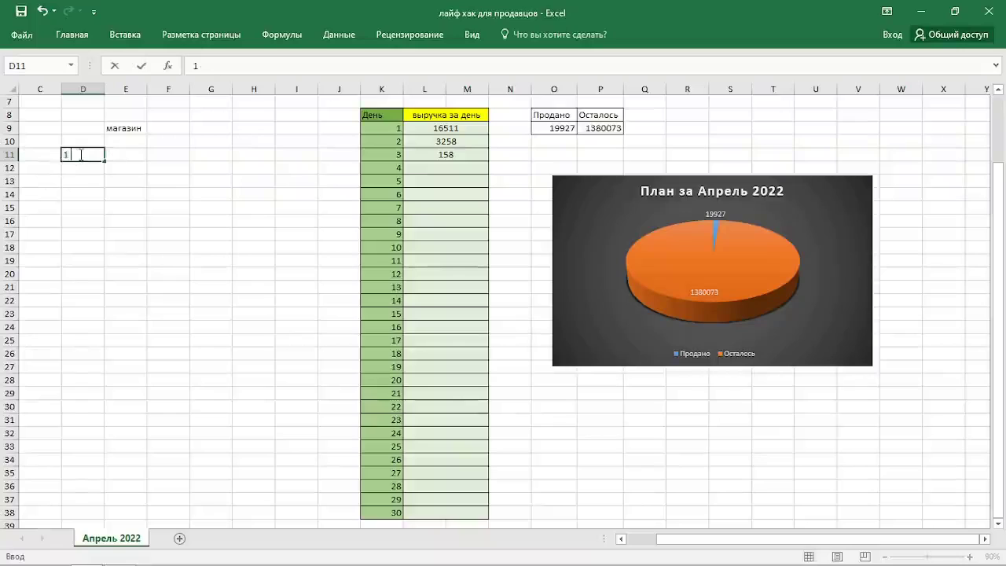
pyautogui.write(' филиал')
pyautogui.click(124, 153)
pyautogui.write('2 ')
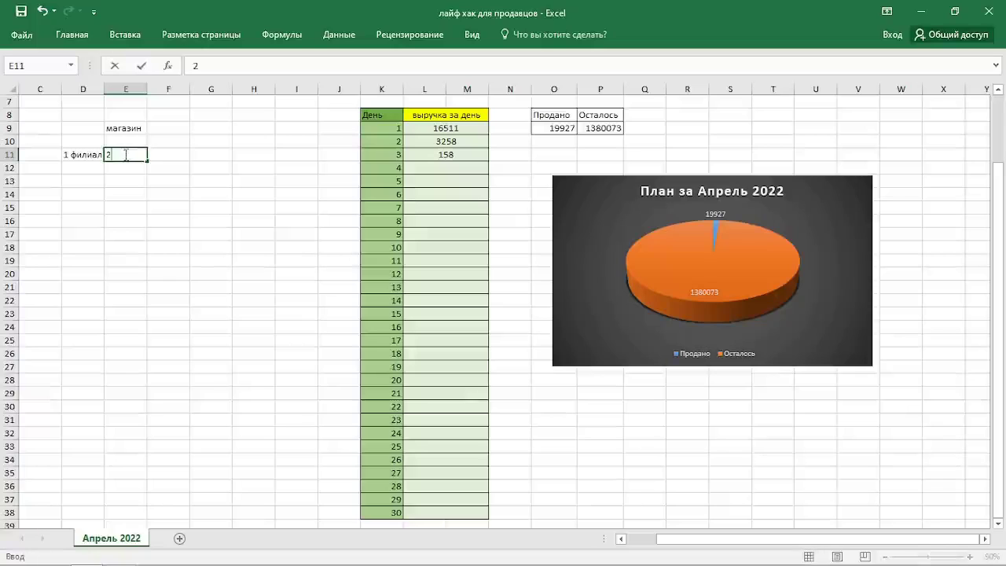
pyautogui.write('филиа')
pyautogui.write('л')
pyautogui.click(169, 152)
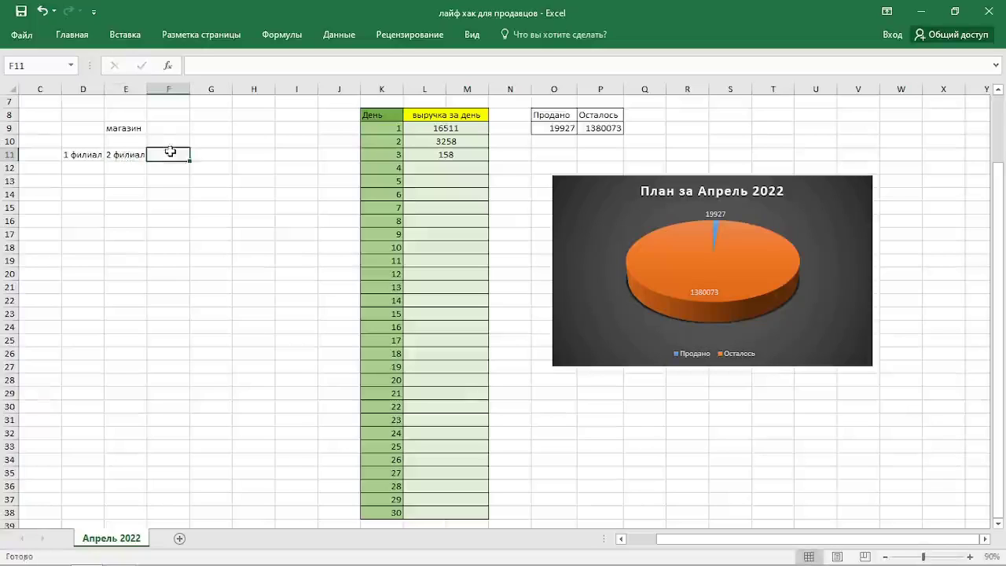
pyautogui.write('3 фи')
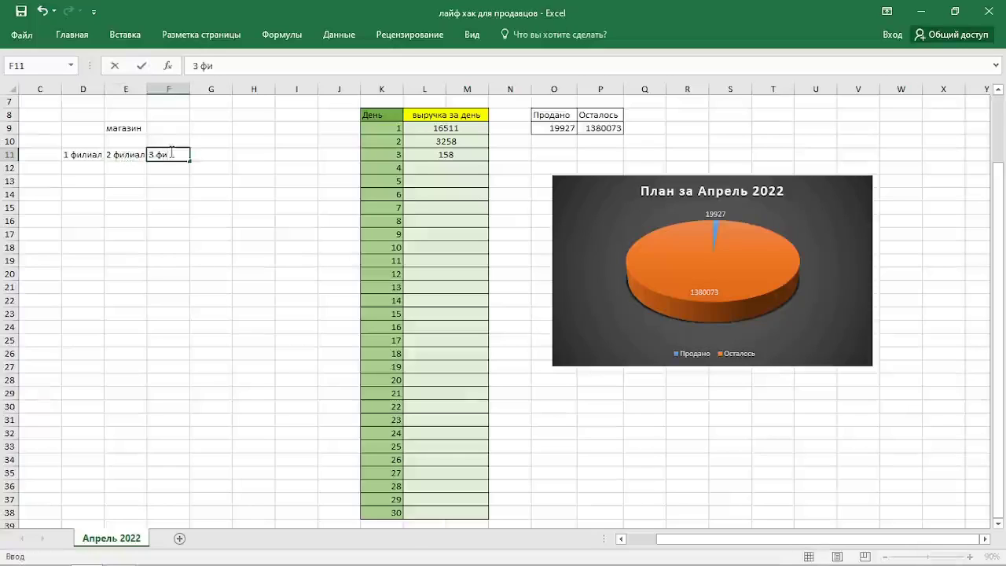
pyautogui.write('лиал')
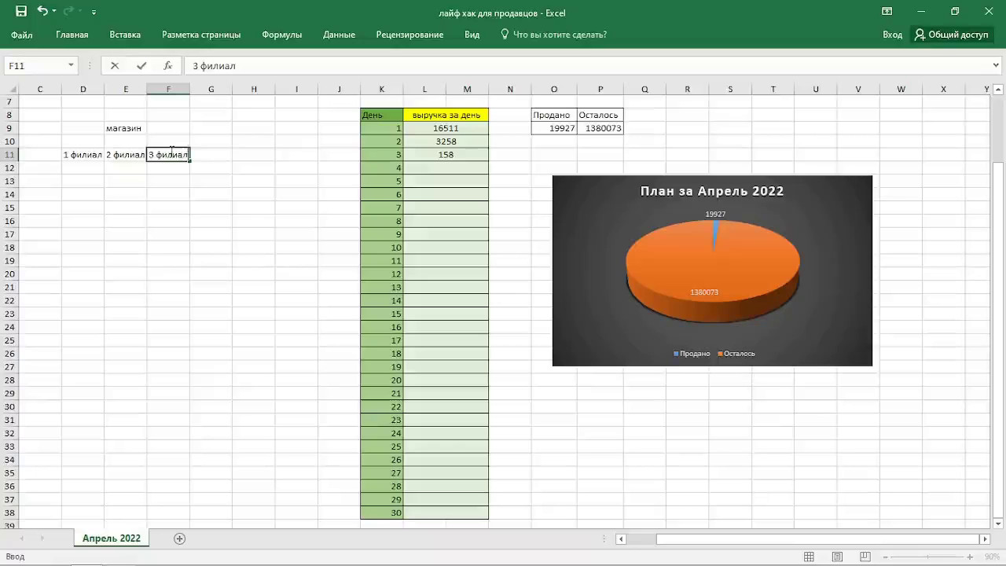
pyautogui.click(183, 220)
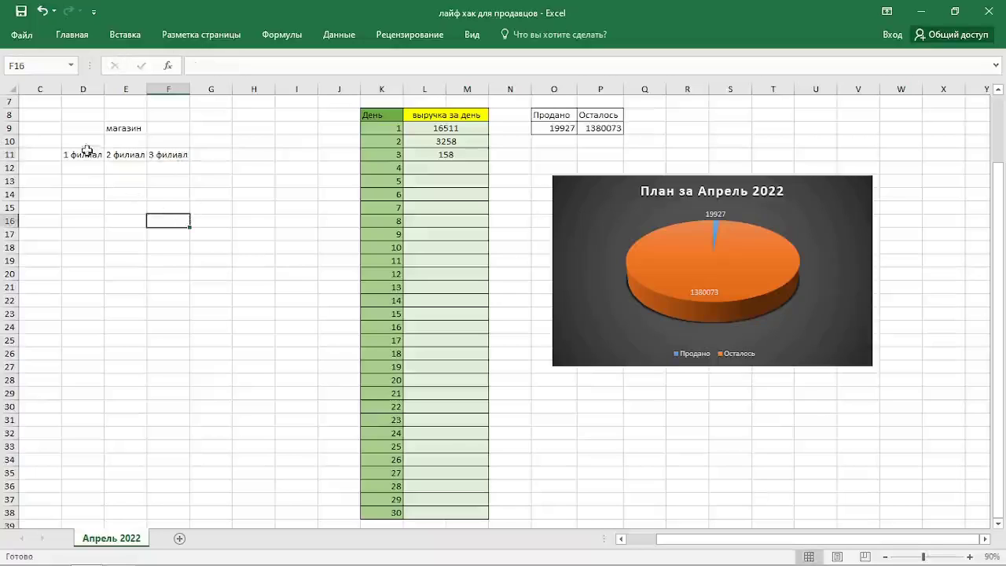
# Step: Put a border around the 'магазин' cell E9
pyautogui.click(116, 127)
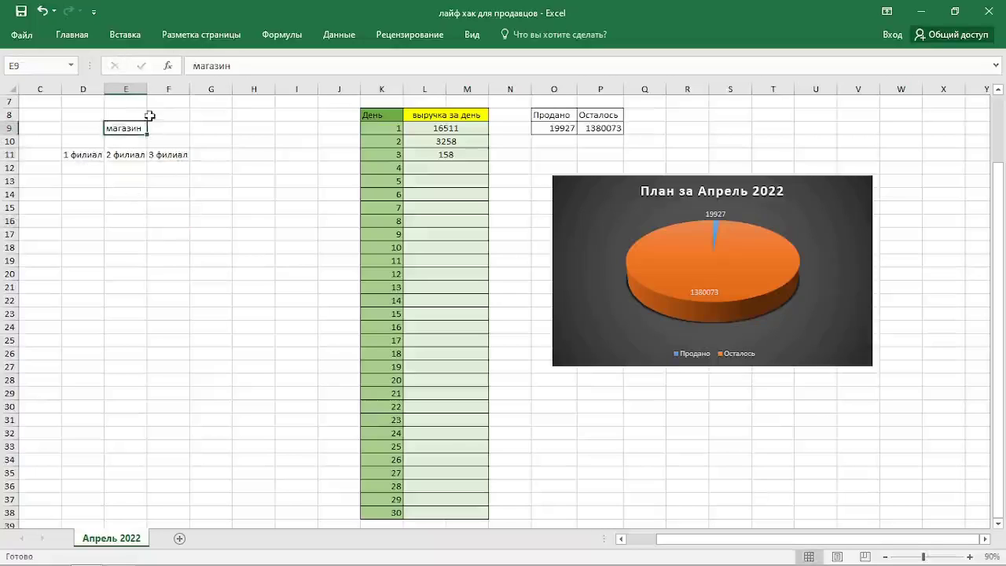
pyautogui.click(79, 36)
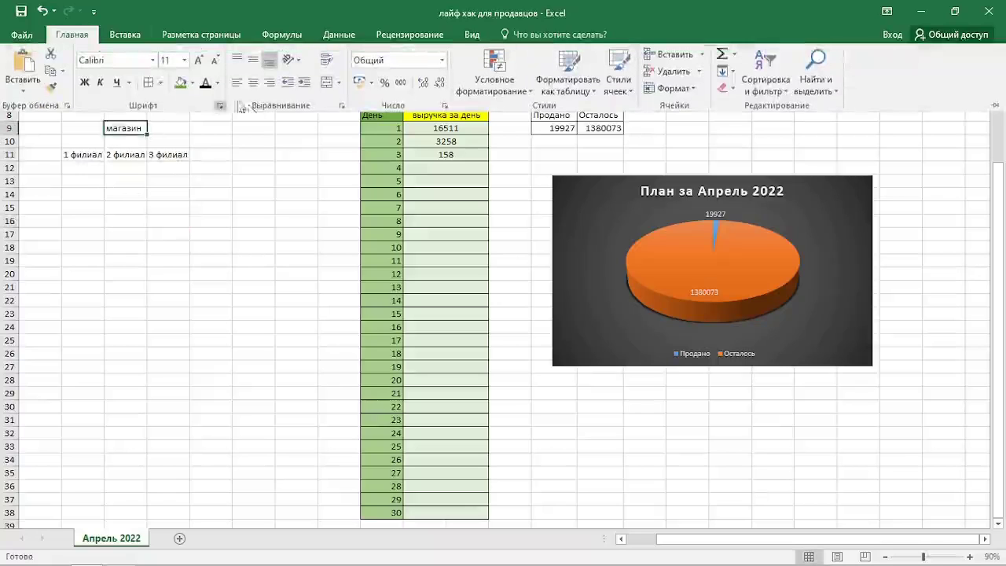
pyautogui.click(153, 85)
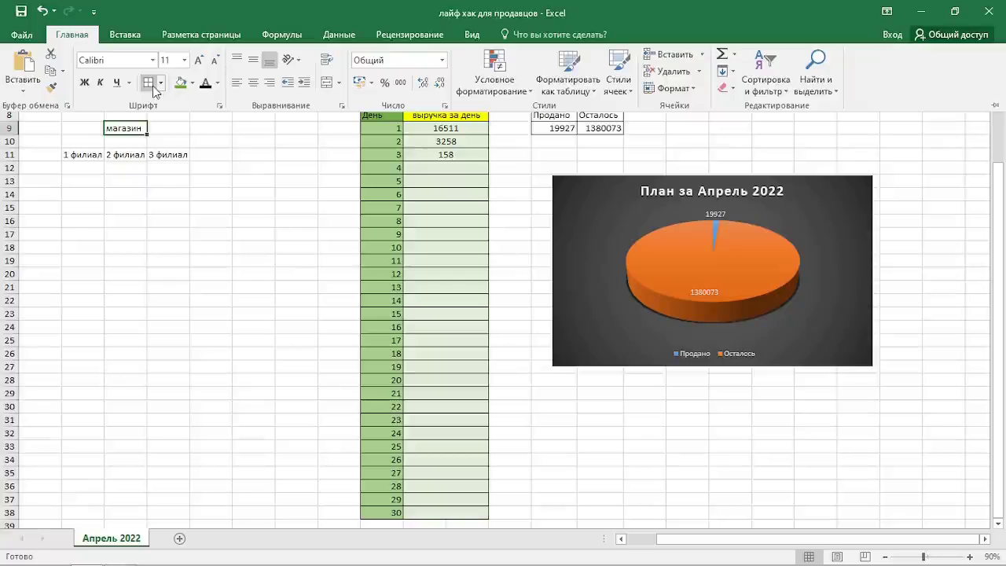
# Step: Apply All Borders to the branch headings in D11:F11
pyautogui.moveTo(83, 154); pyautogui.dragTo(168, 154)
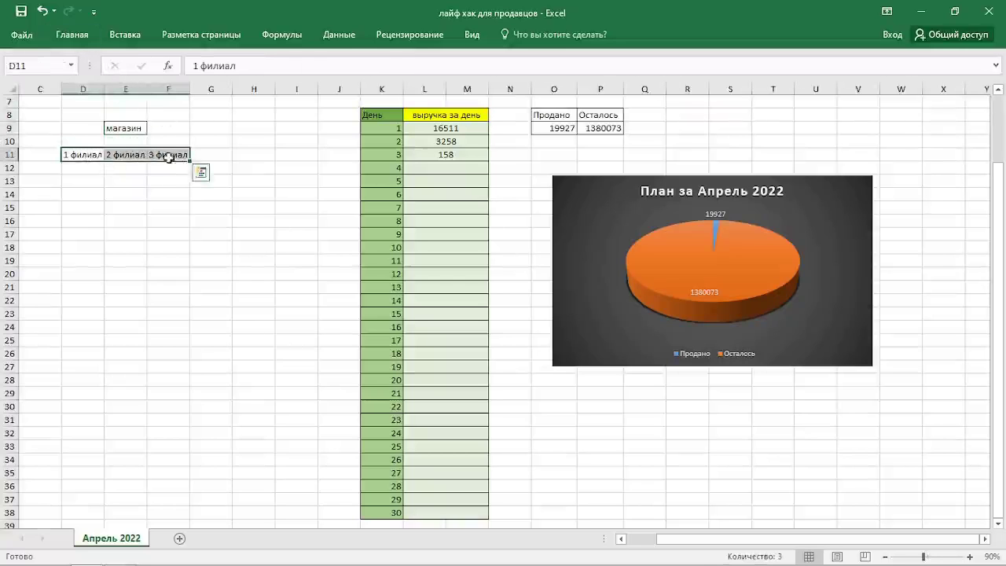
pyautogui.click(72, 35)
pyautogui.click(149, 83)
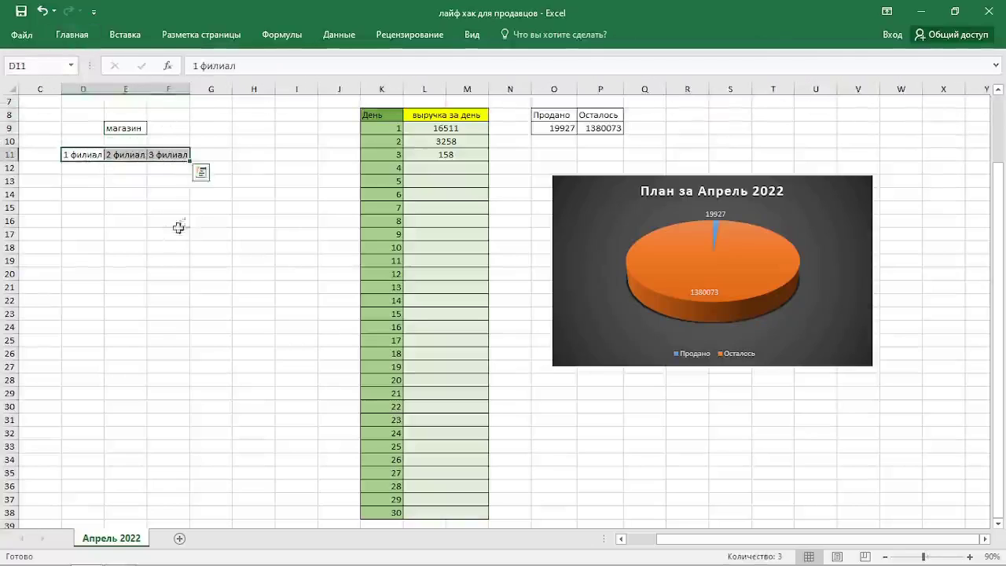
pyautogui.click(169, 220)
pyautogui.click(125, 130)
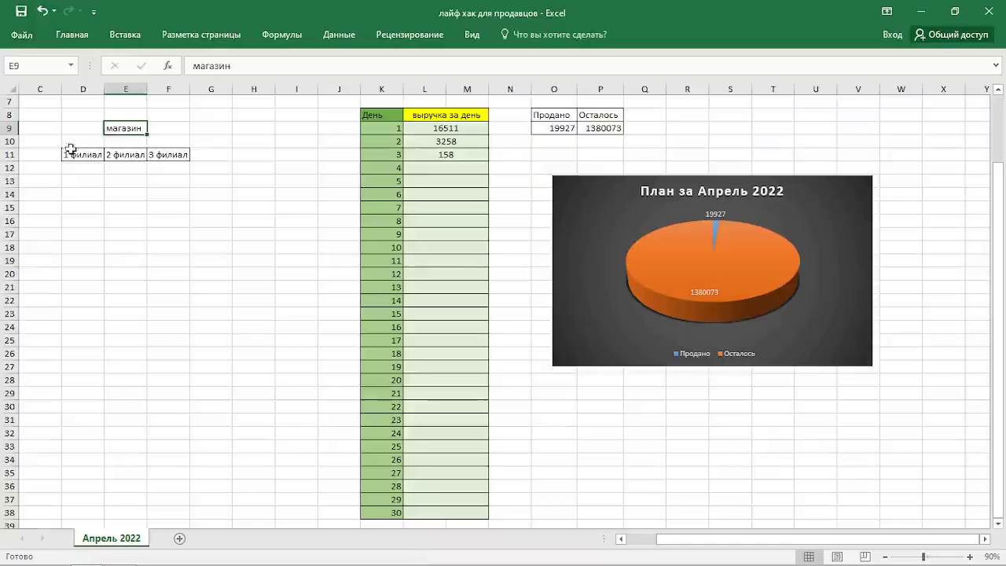
pyautogui.click(82, 154)
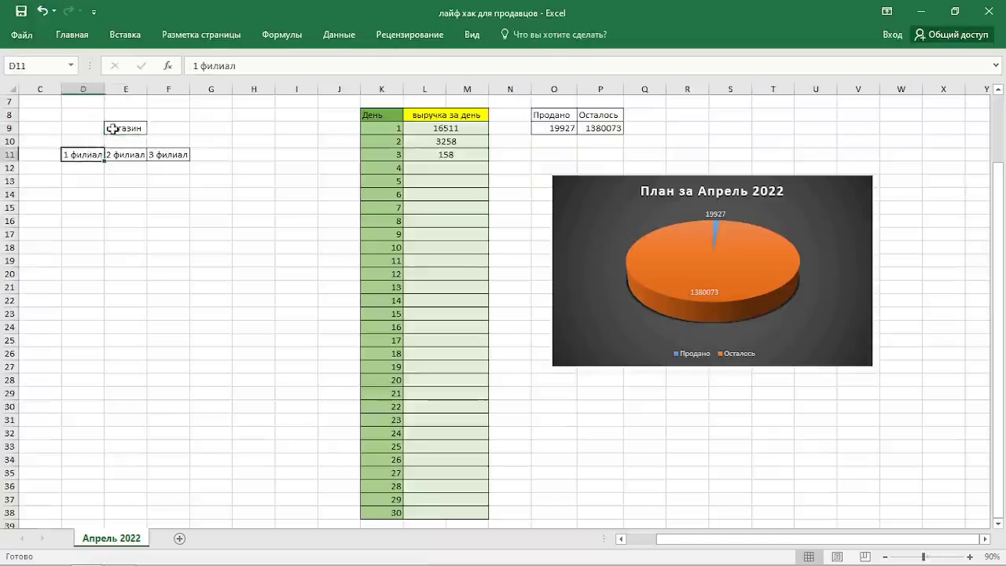
pyautogui.click(113, 129)
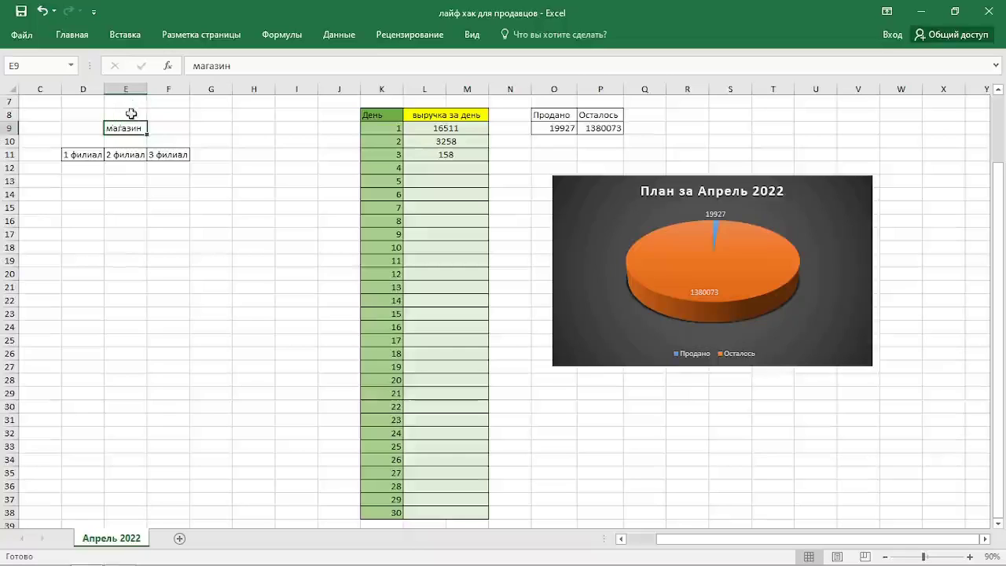
# Step: Type the row label 'план' into cell D12 under the '1 филиал' heading
pyautogui.click(130, 114)
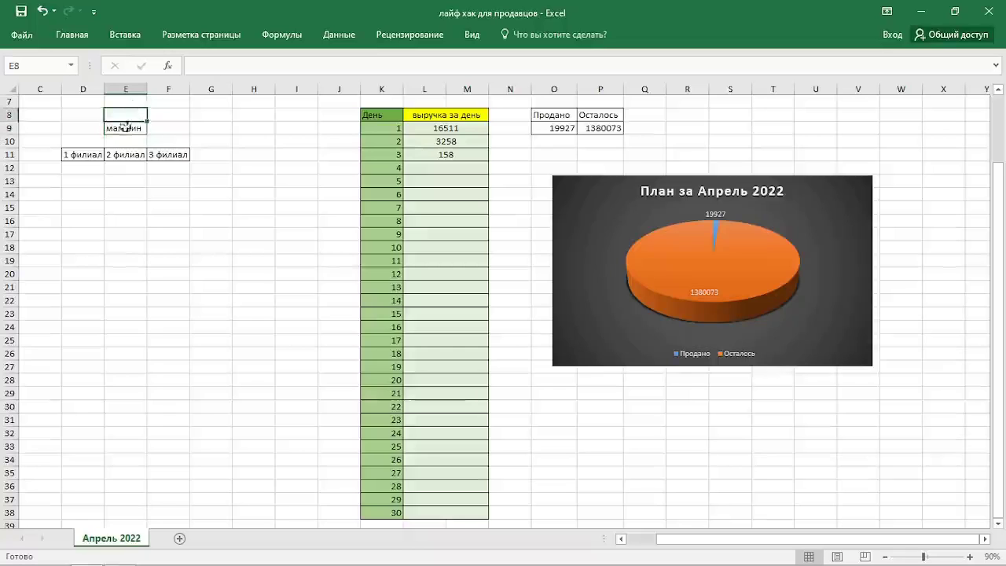
pyautogui.click(79, 143)
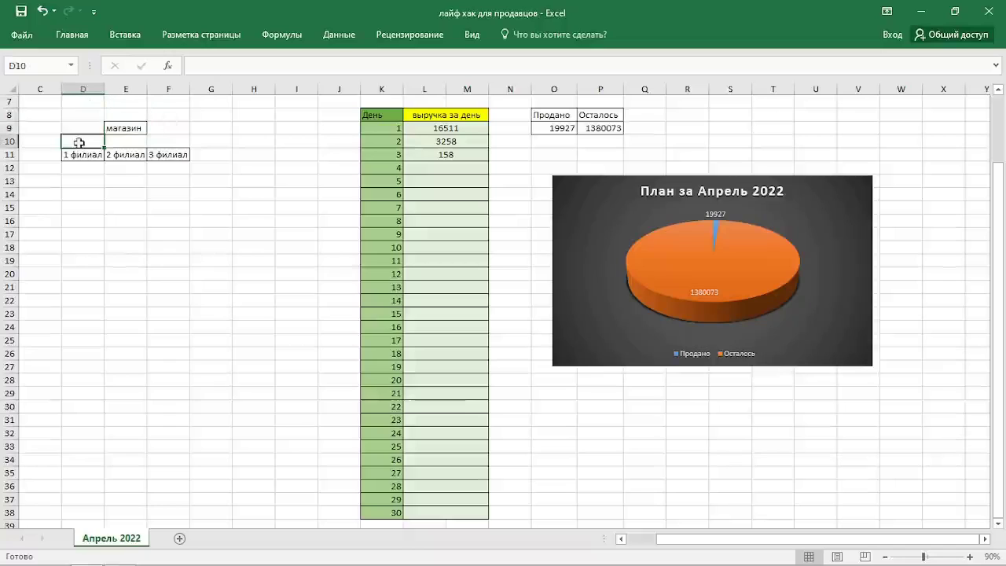
pyautogui.click(125, 142)
pyautogui.click(181, 140)
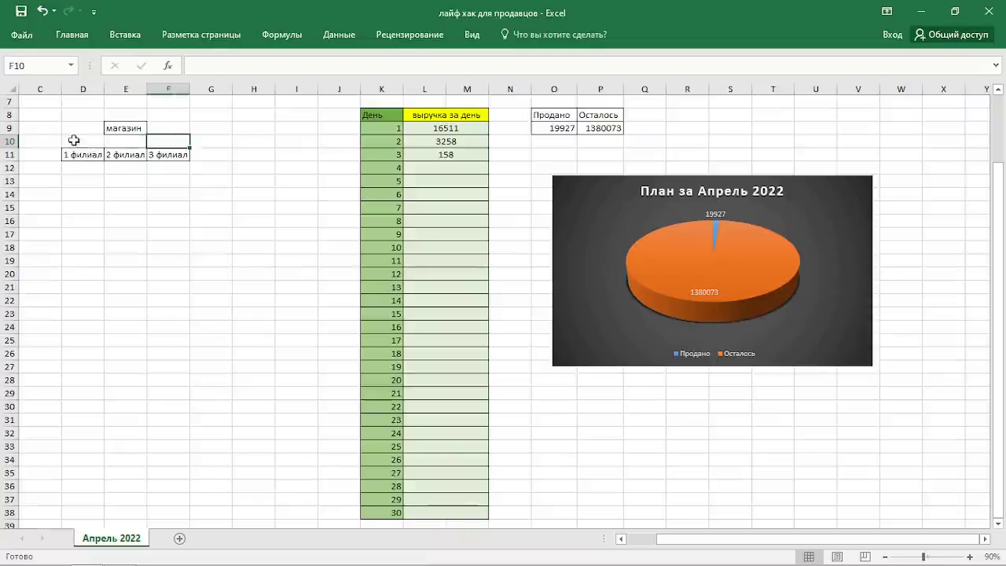
pyautogui.click(76, 169)
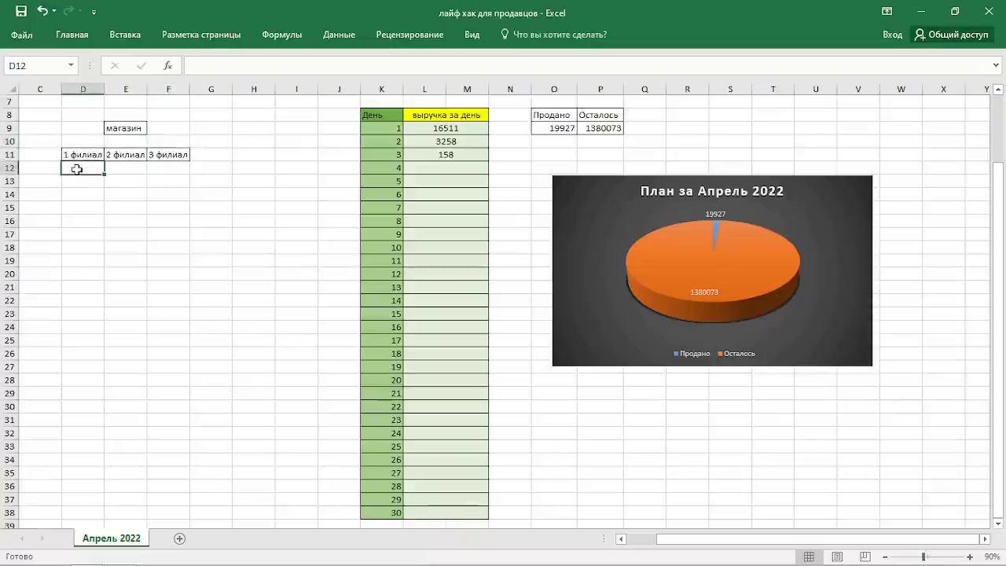
pyautogui.write('план')
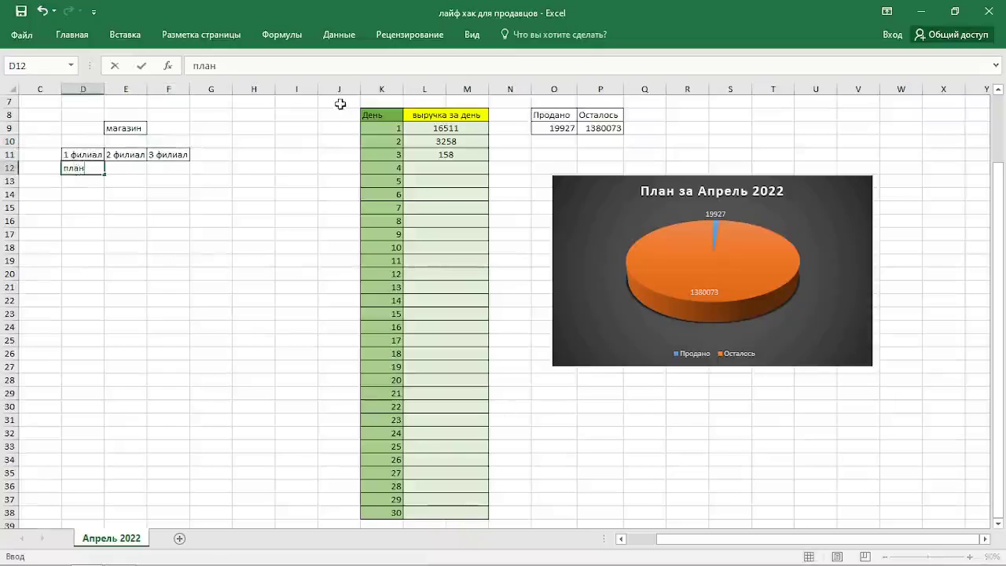
pyautogui.click(78, 179)
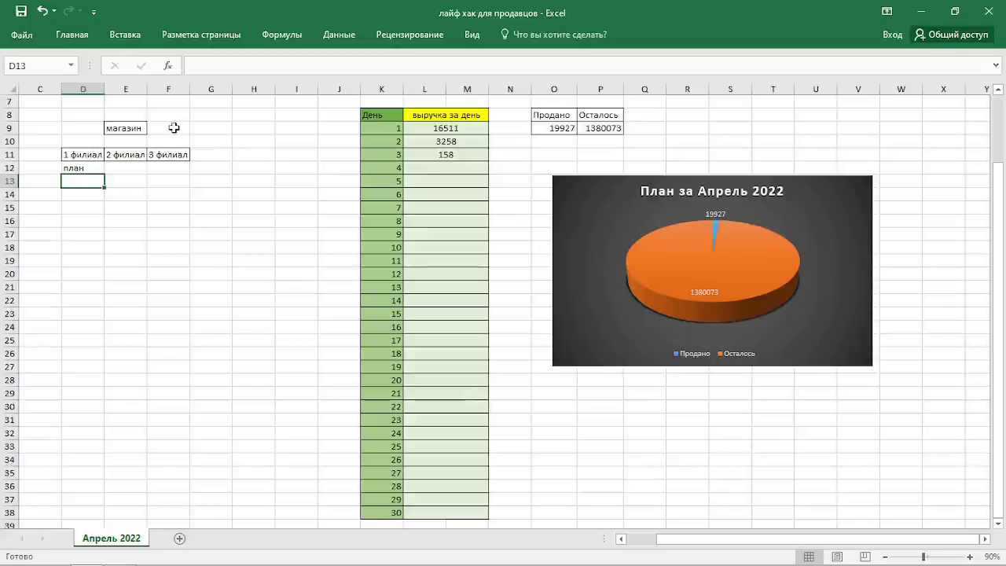
pyautogui.click(83, 156)
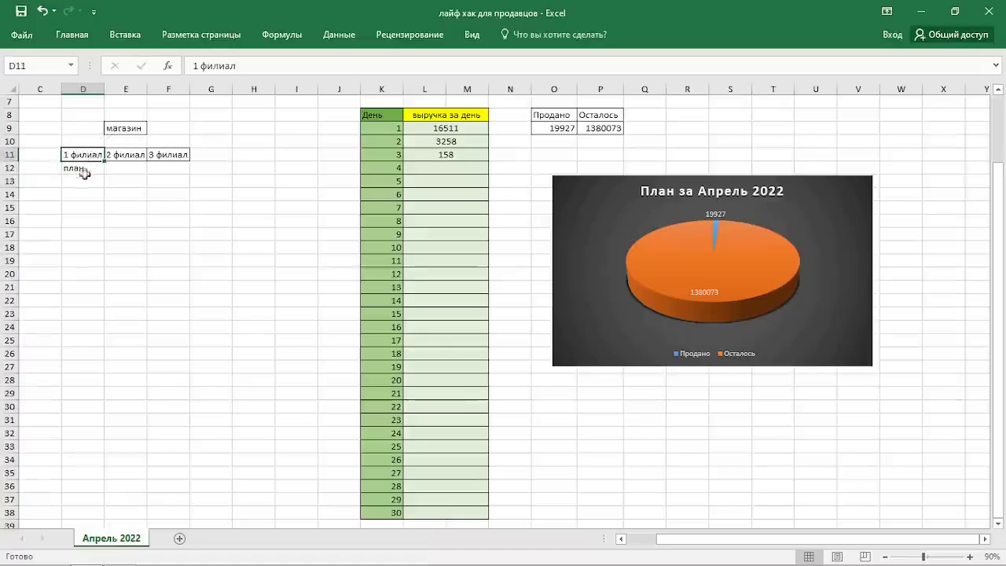
# Step: Enter plan amounts 2000000, 500000 and 1400000 in D13, E13 and F13
pyautogui.click(83, 182)
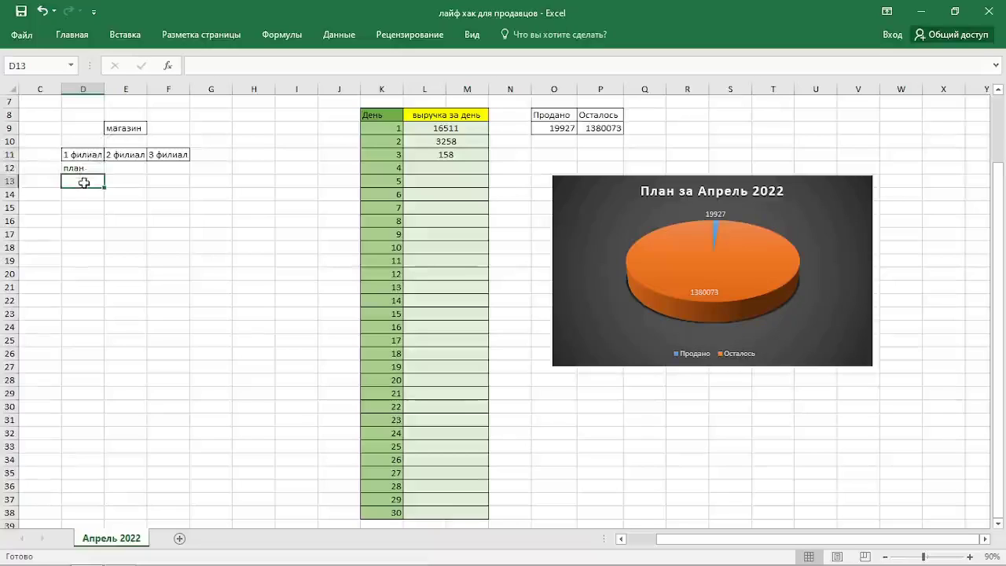
pyautogui.write('200')
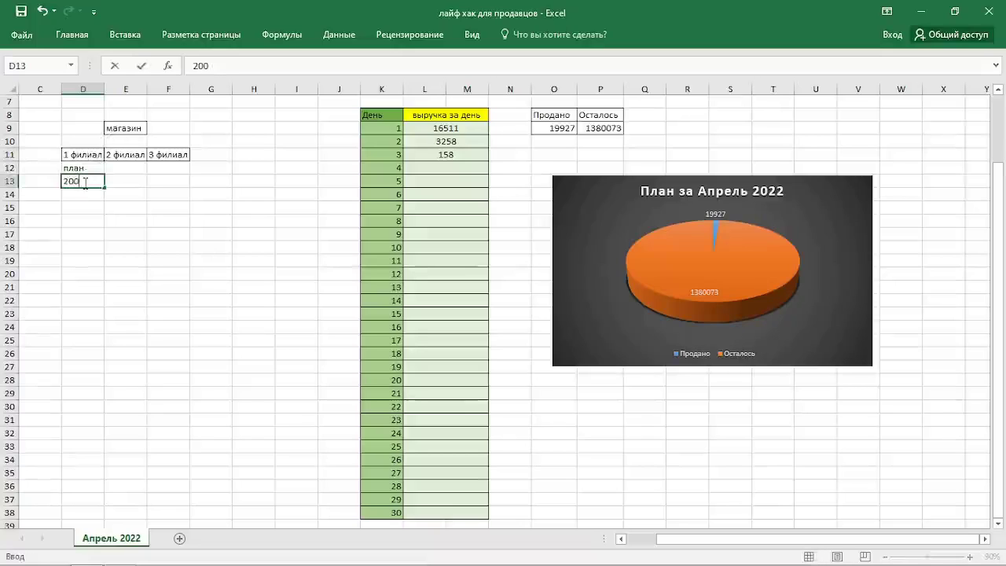
pyautogui.write('0000')
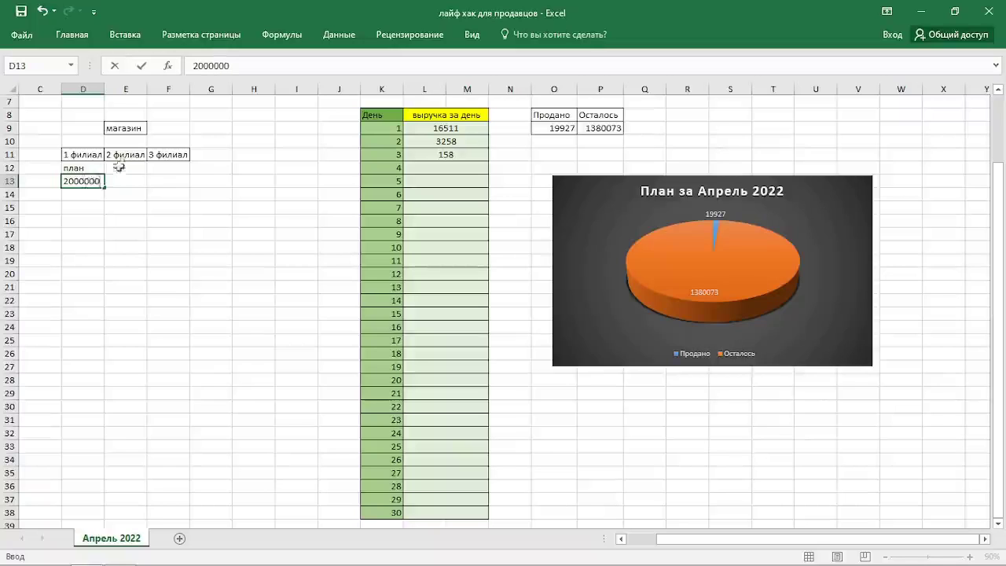
pyautogui.click(124, 157)
pyautogui.click(127, 182)
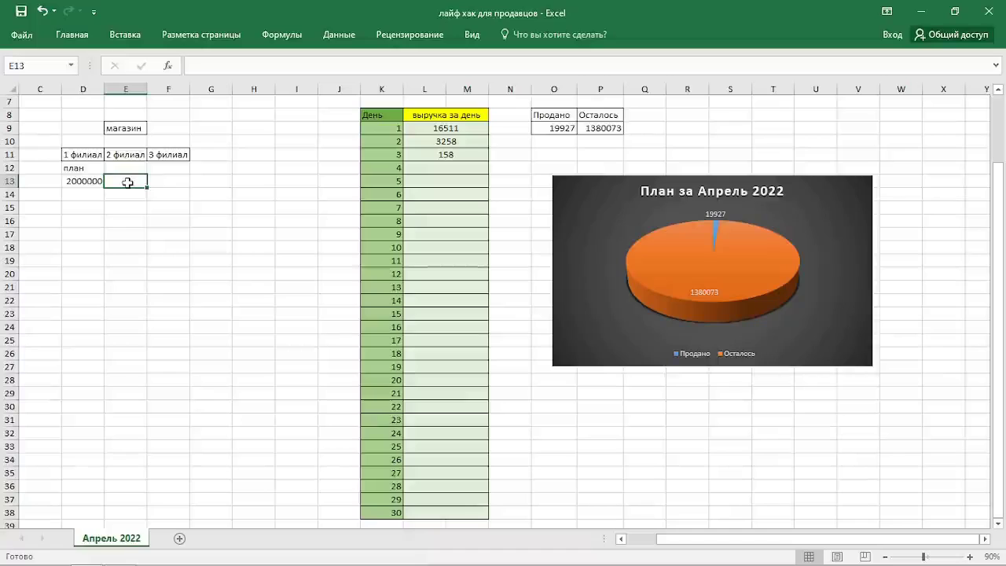
pyautogui.write('5')
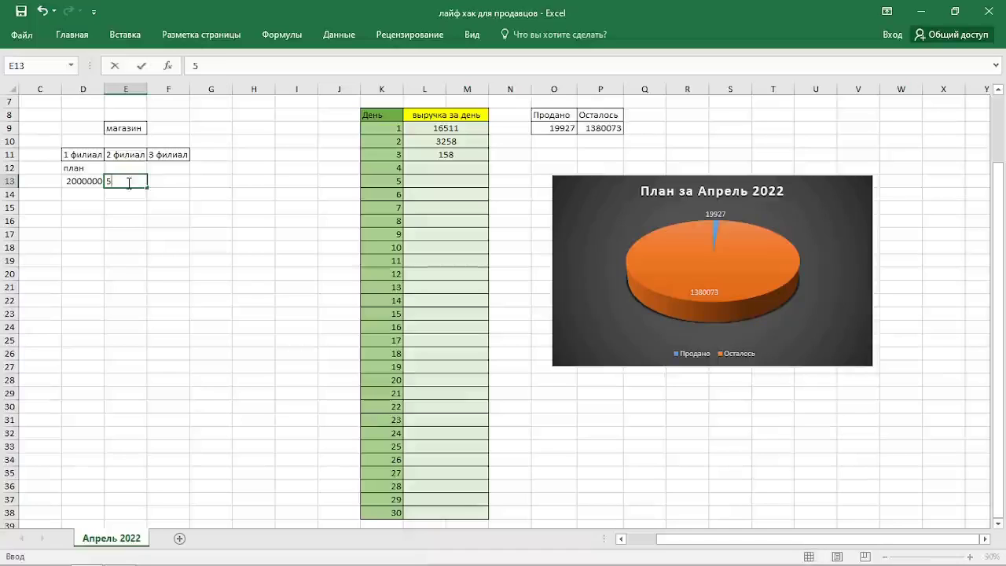
pyautogui.write('00000')
pyautogui.click(178, 183)
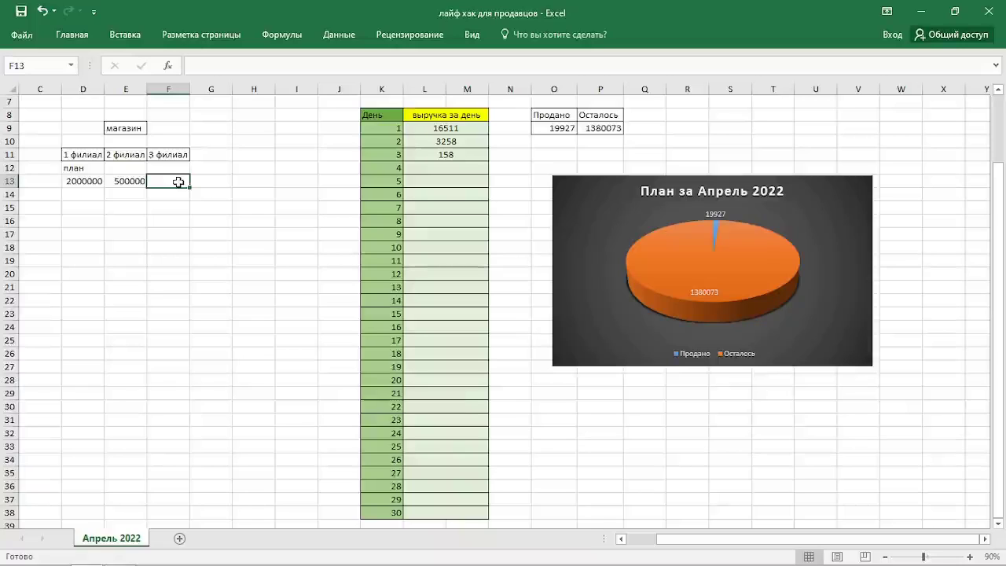
pyautogui.write('14')
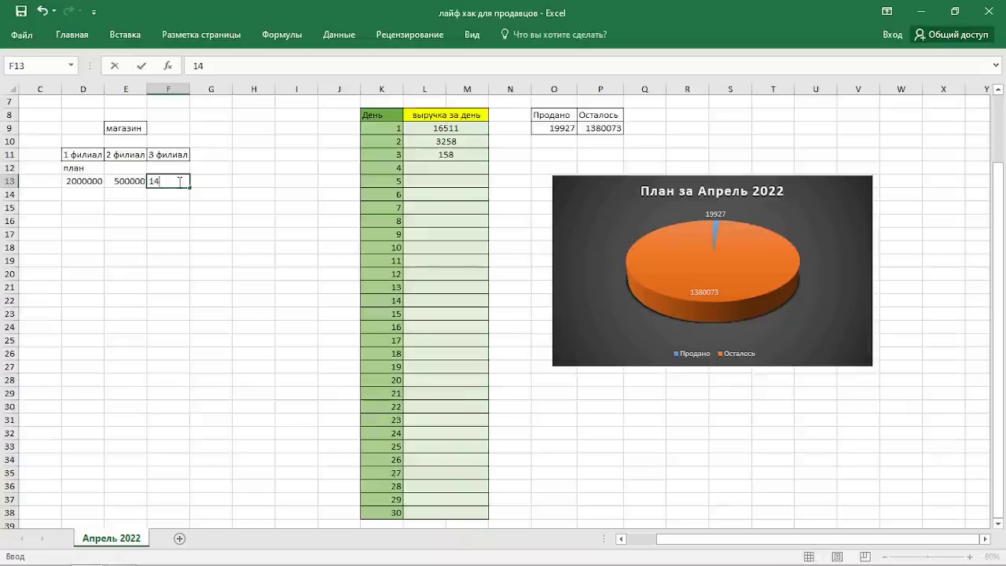
pyautogui.write('00000')
pyautogui.click(224, 233)
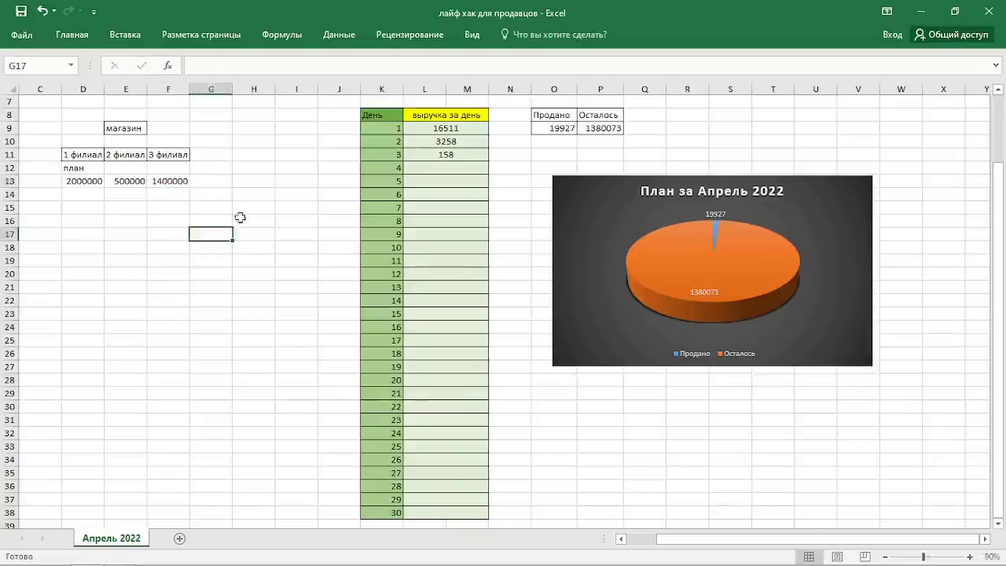
pyautogui.scroll(1, 278, 206)
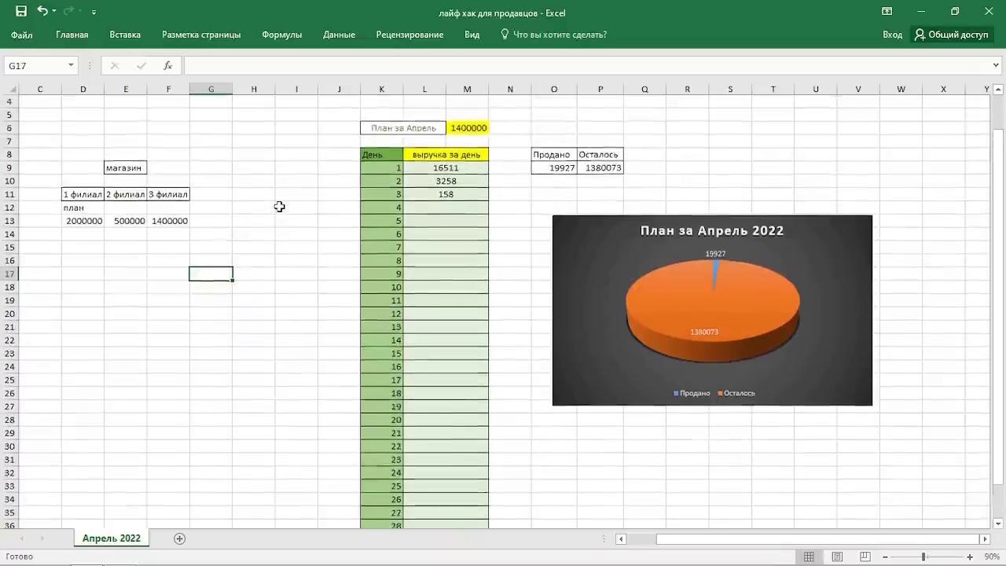
pyautogui.click(239, 218)
pyautogui.scroll(-1, 246, 198)
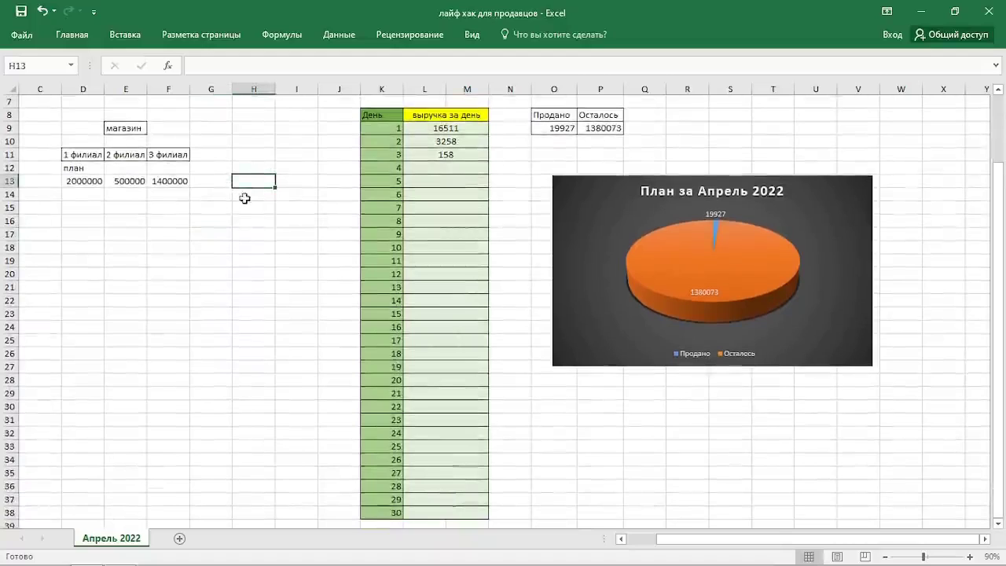
pyautogui.click(86, 182)
pyautogui.click(124, 182)
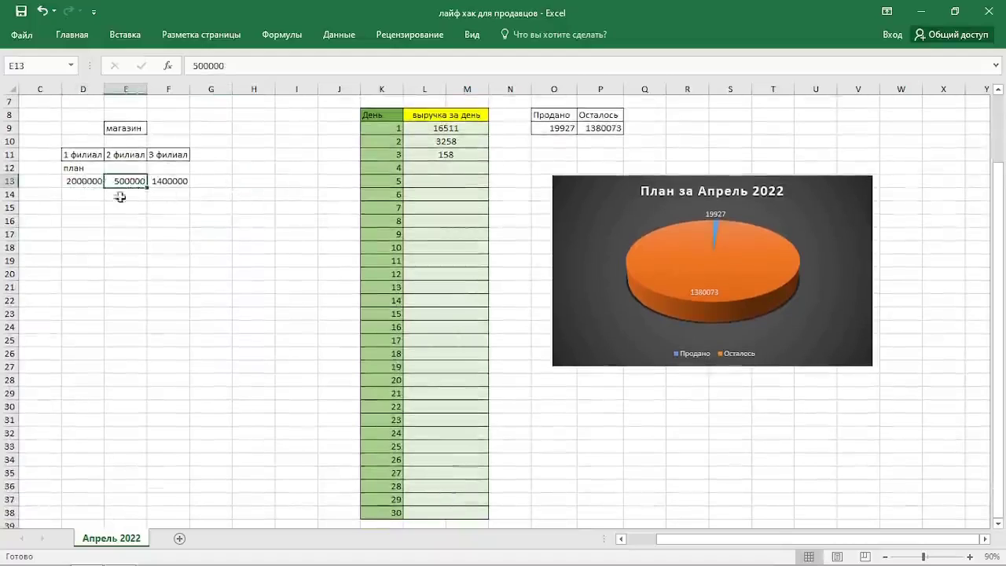
pyautogui.click(87, 220)
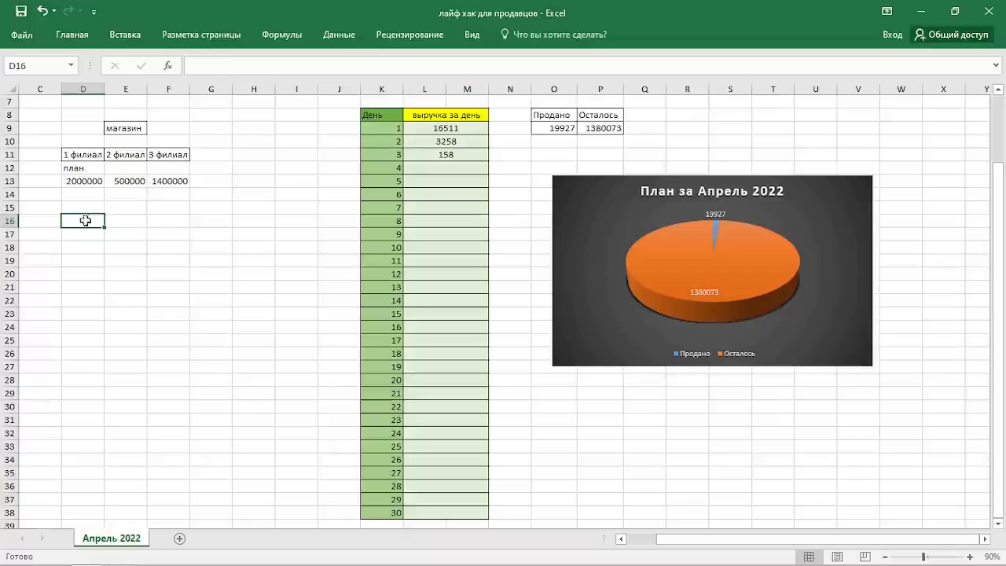
pyautogui.click(85, 156)
pyautogui.click(122, 154)
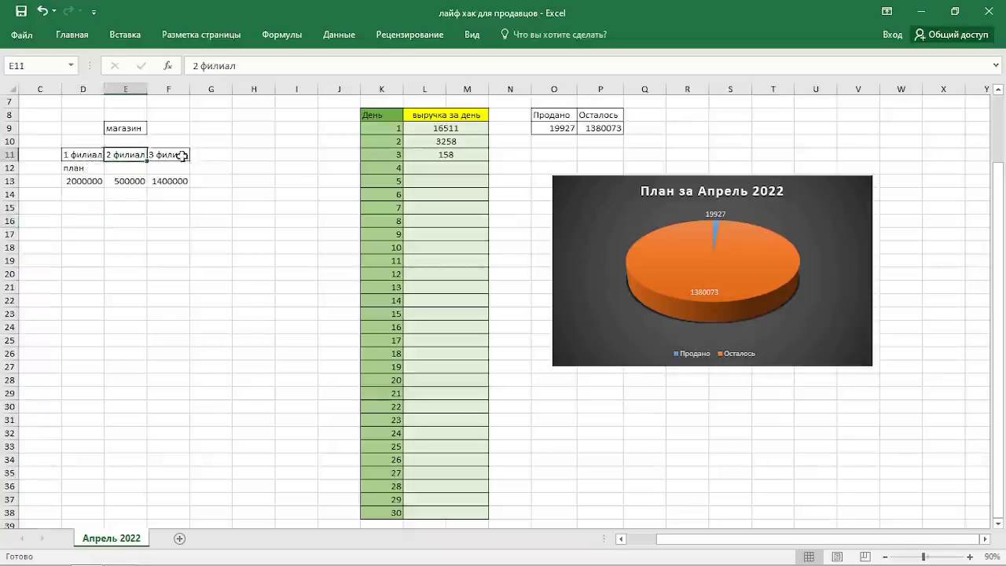
pyautogui.click(175, 154)
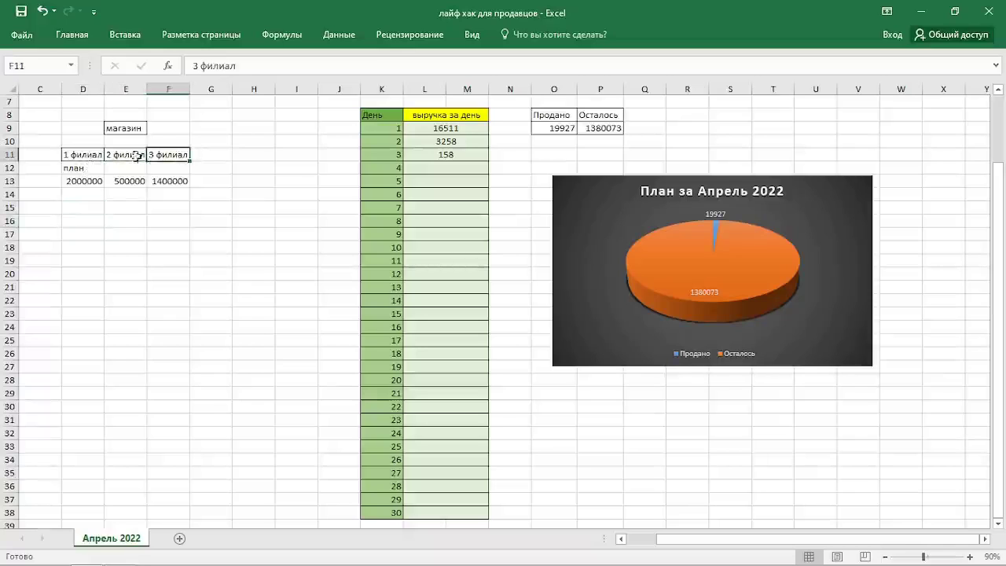
pyautogui.click(80, 152)
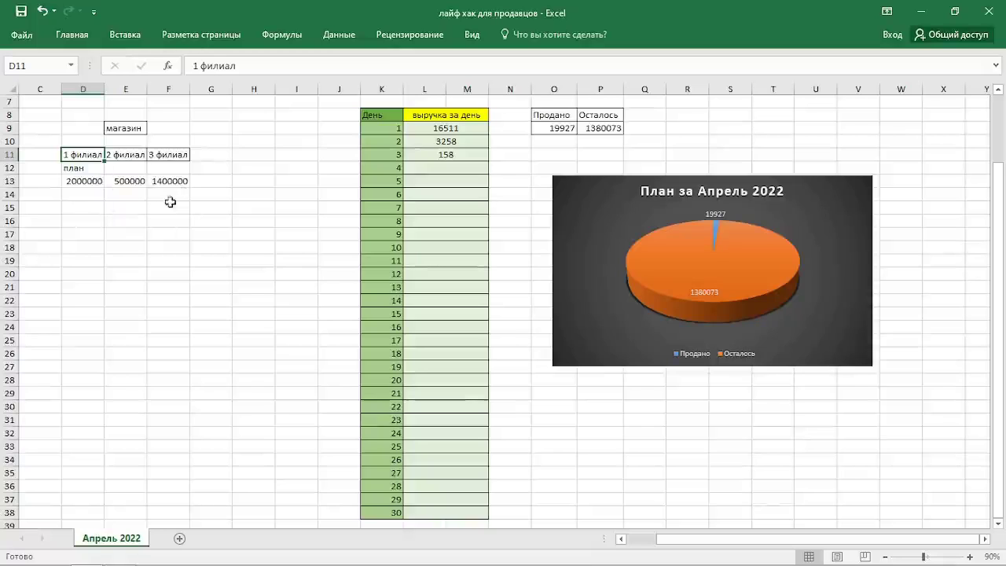
pyautogui.click(84, 208)
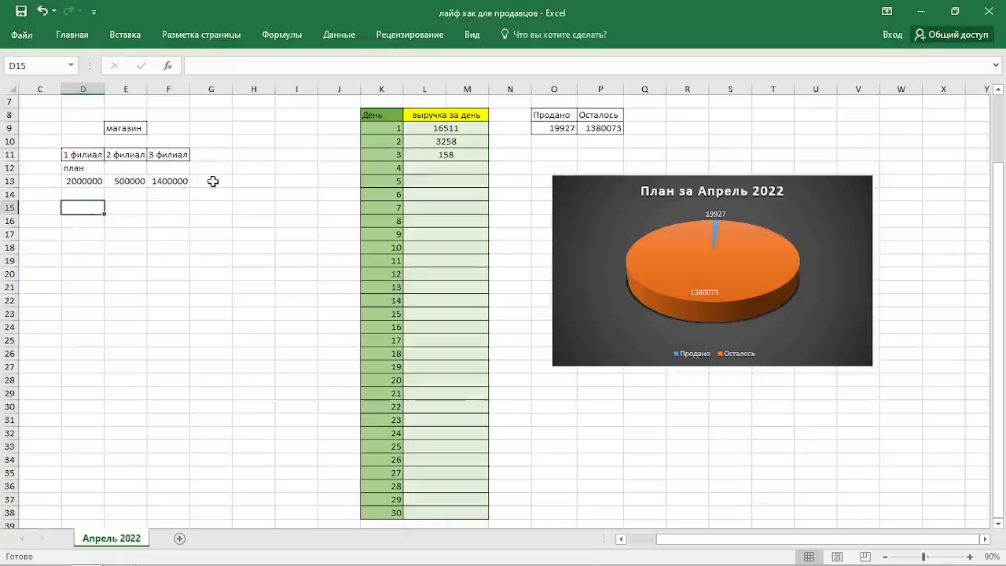
pyautogui.click(127, 130)
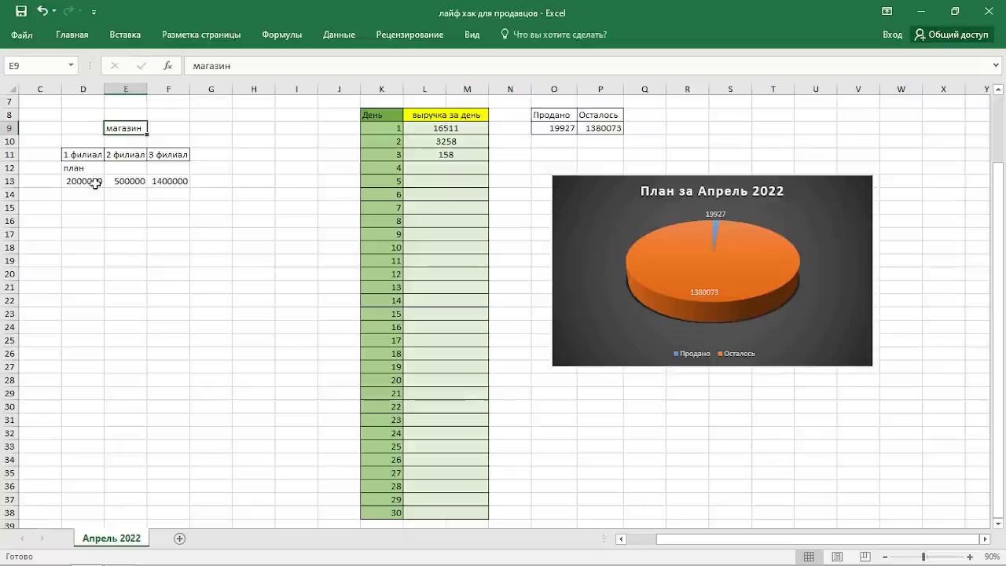
pyautogui.click(212, 190)
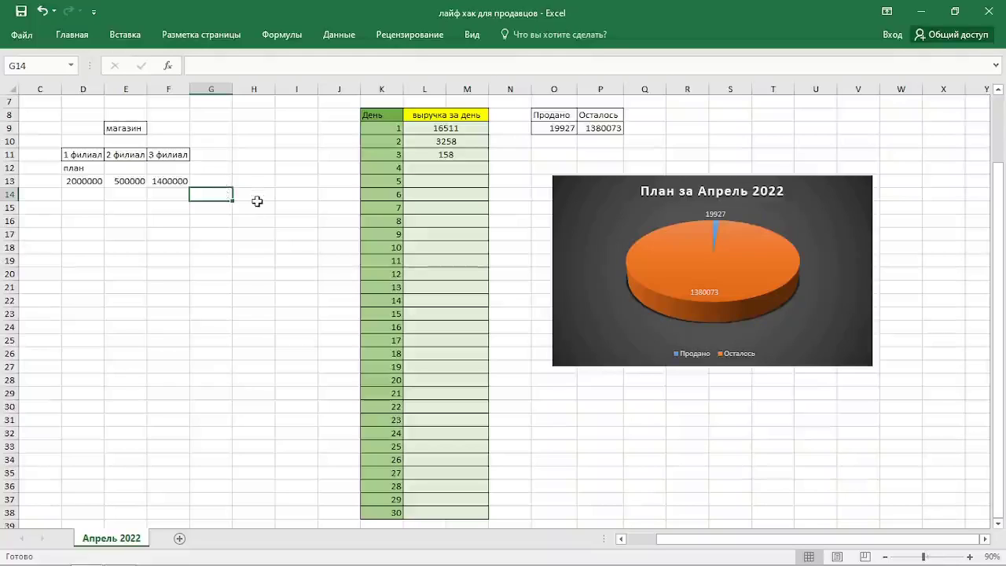
pyautogui.scroll(1, 257, 197)
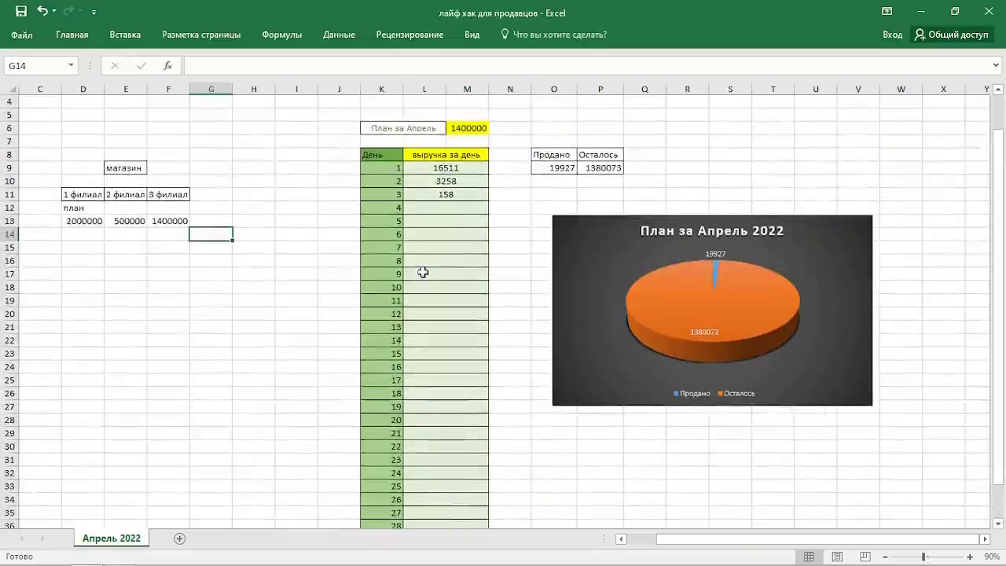
pyautogui.click(401, 208)
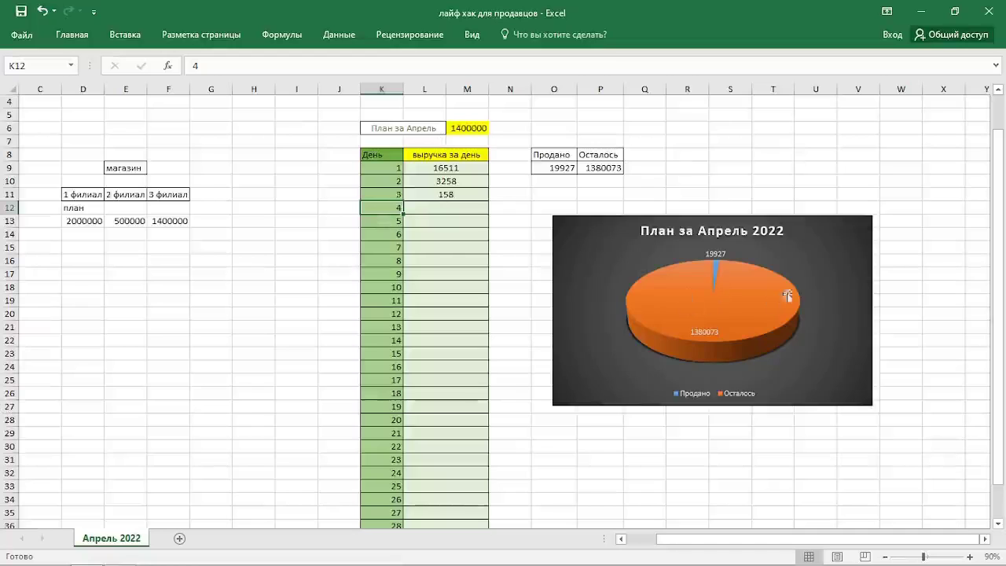
pyautogui.moveTo(741, 306)
pyautogui.click(407, 129)
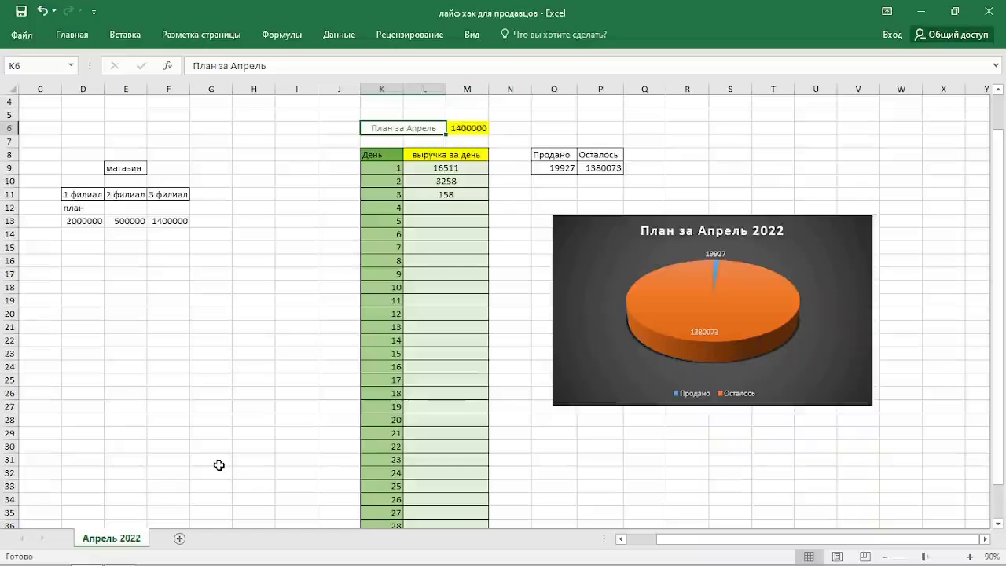
pyautogui.click(382, 155)
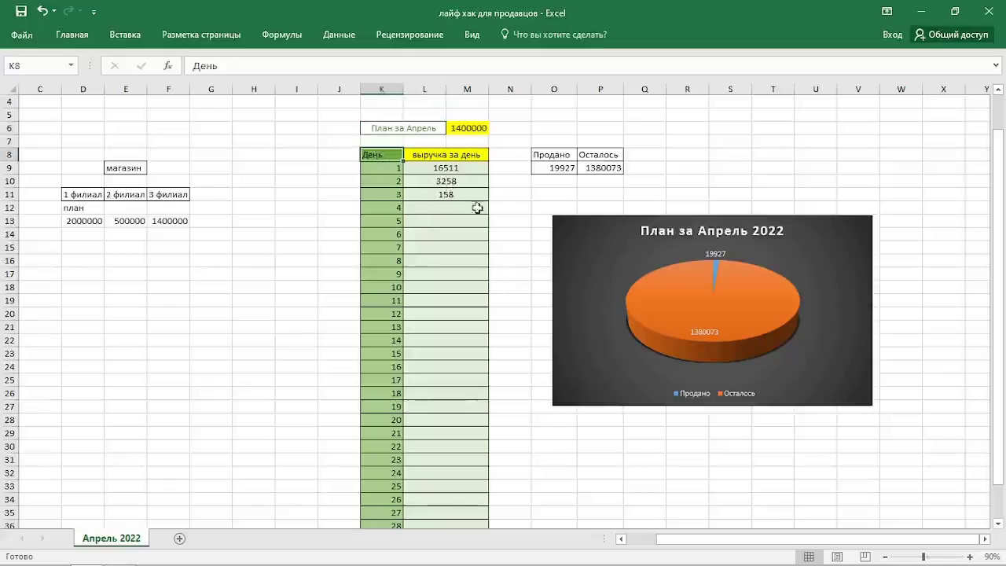
pyautogui.click(374, 206)
pyautogui.click(384, 157)
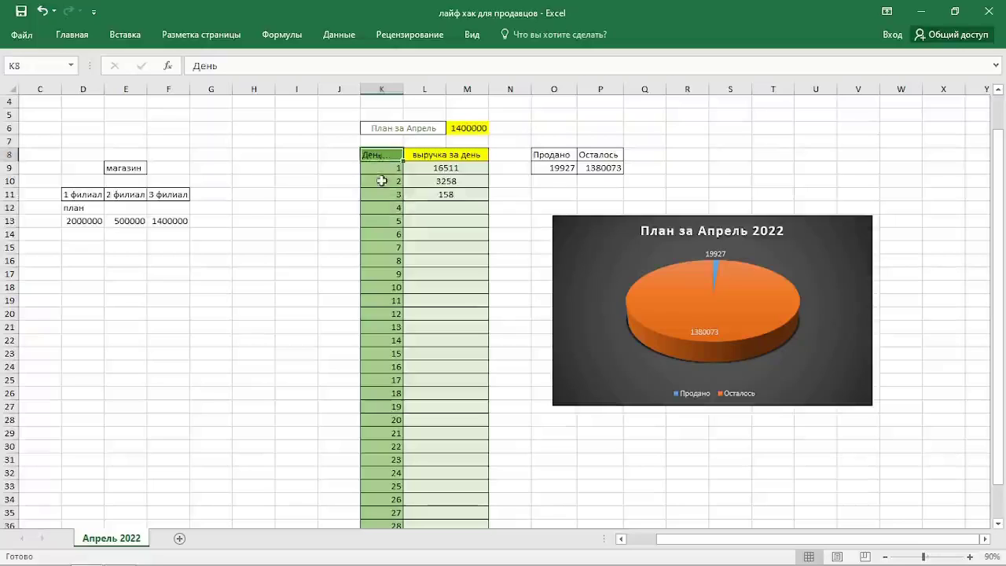
pyautogui.click(386, 128)
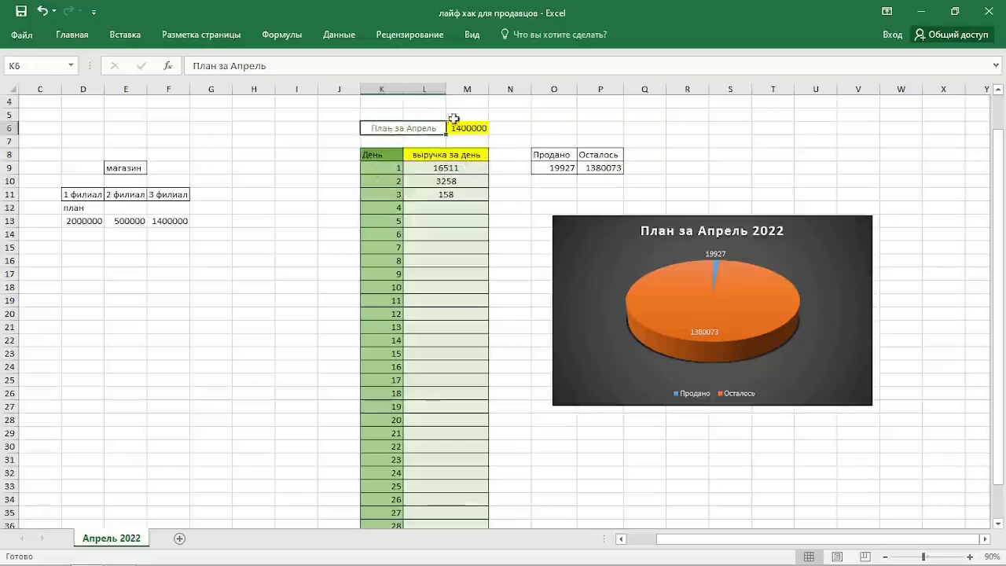
pyautogui.click(469, 127)
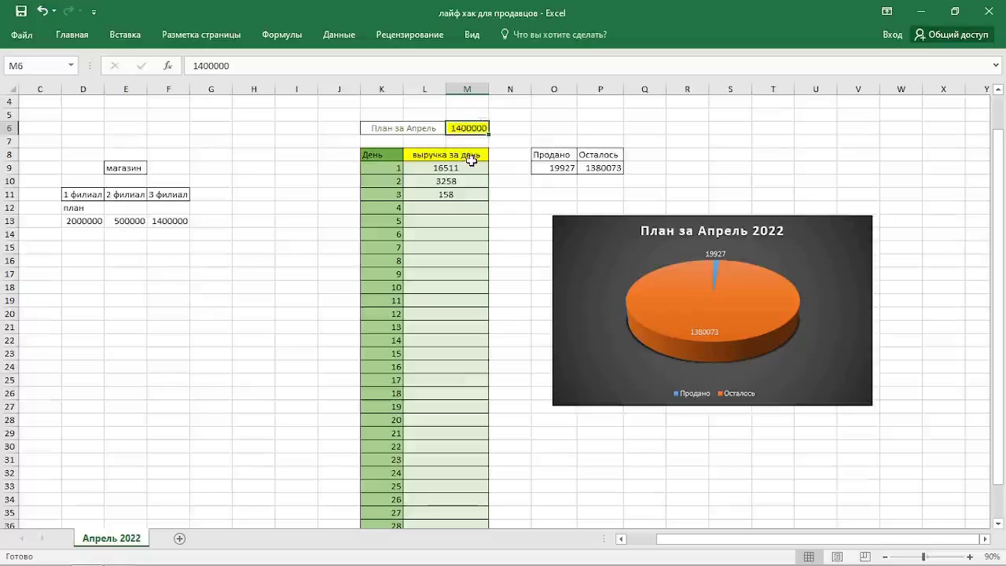
pyautogui.click(375, 171)
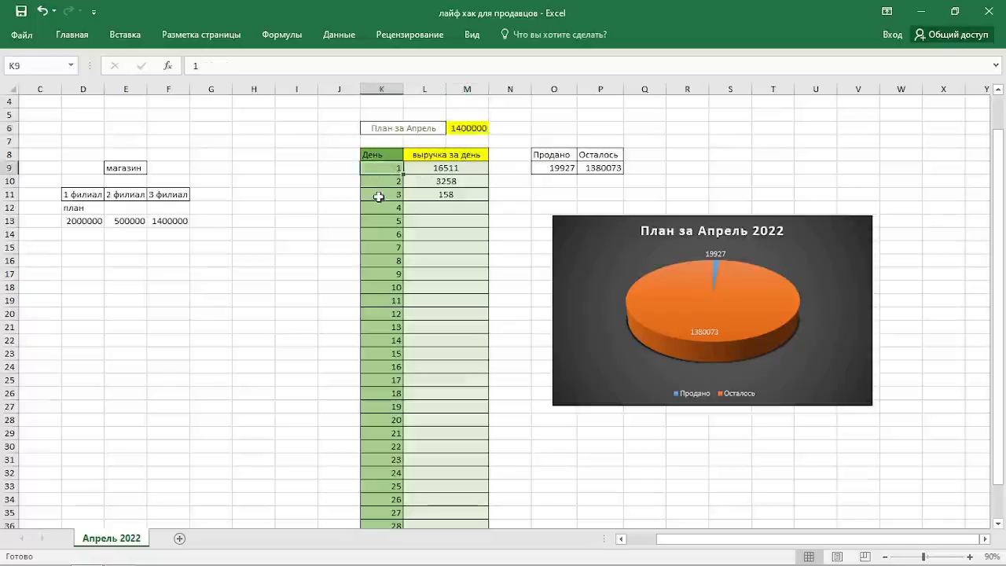
pyautogui.scroll(-1, 375, 213)
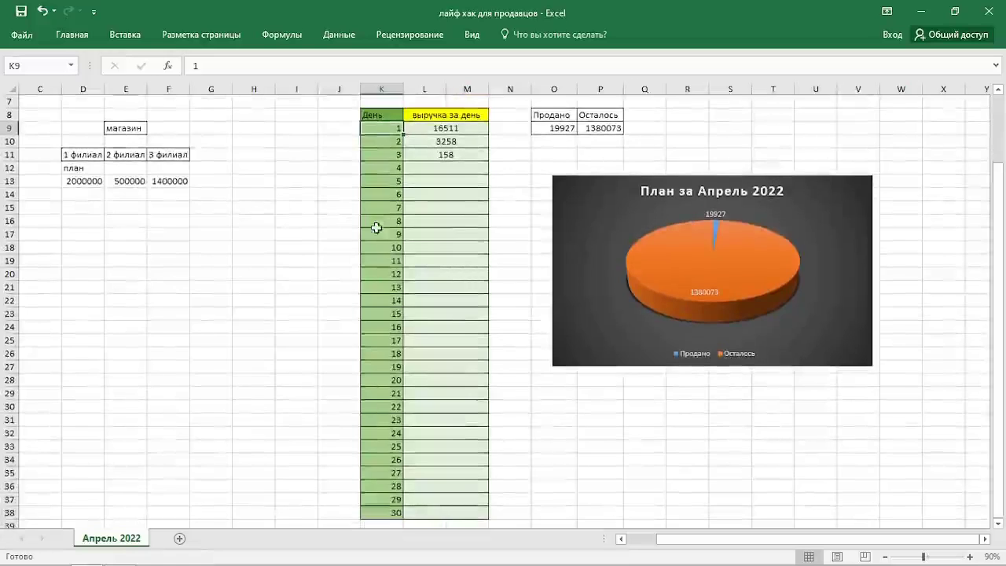
pyautogui.scroll(-2, 375, 232)
pyautogui.scroll(-1, 372, 385)
pyautogui.scroll(1, 372, 386)
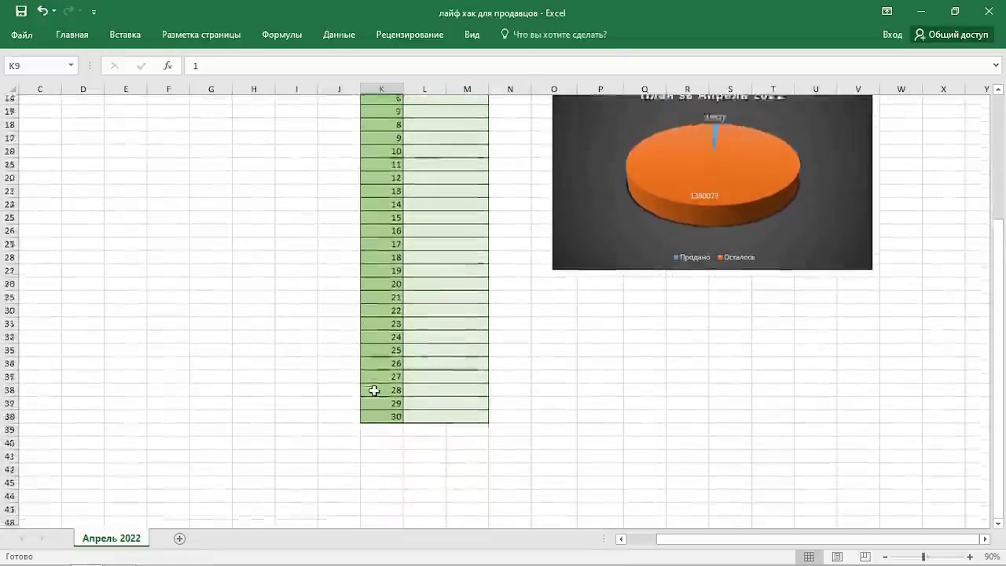
pyautogui.scroll(2, 374, 391)
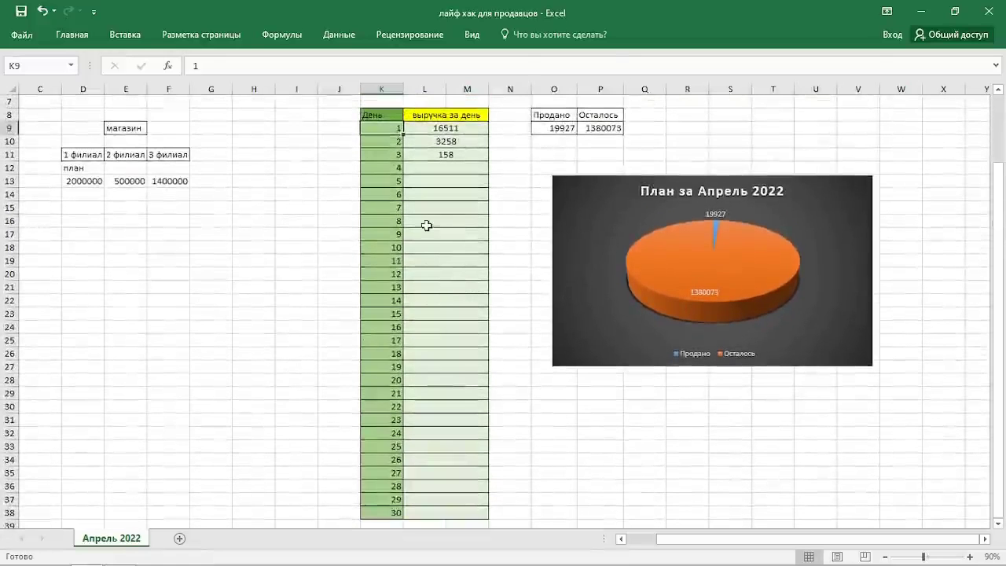
pyautogui.scroll(1, 426, 226)
pyautogui.scroll(-1, 426, 226)
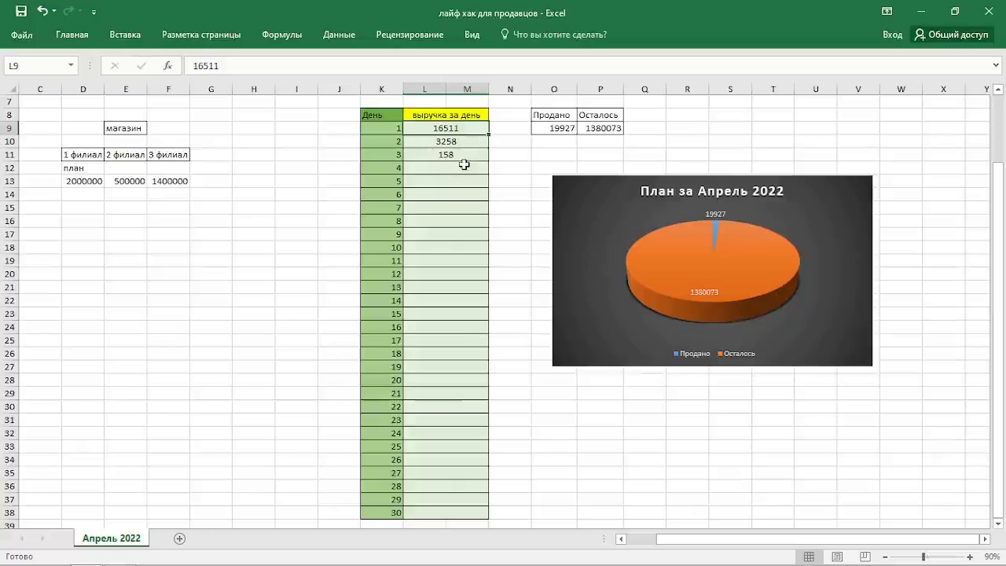
# Step: Enter 45000 as day 4's revenue and 25 as day 5's revenue
pyautogui.click(483, 156)
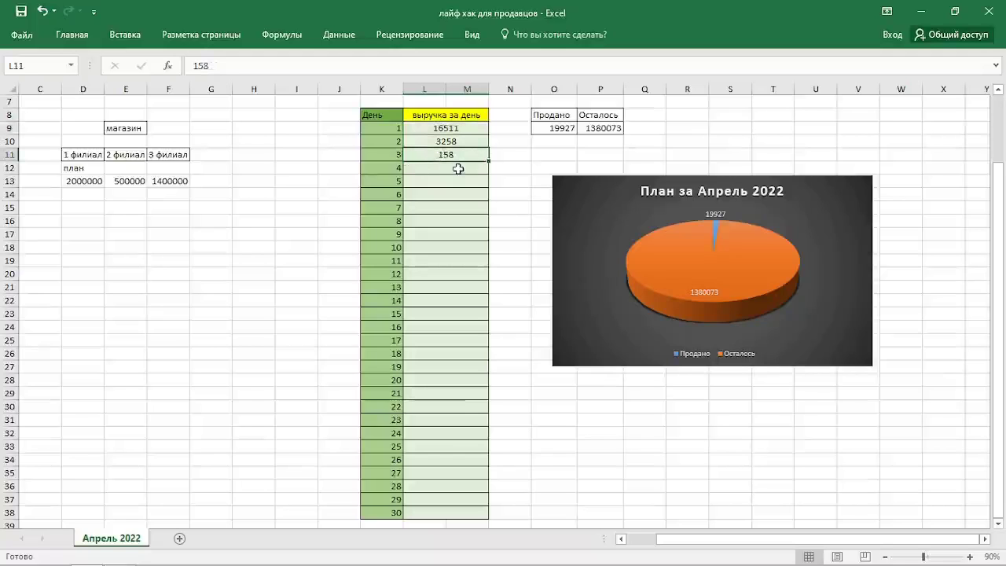
pyautogui.click(457, 168)
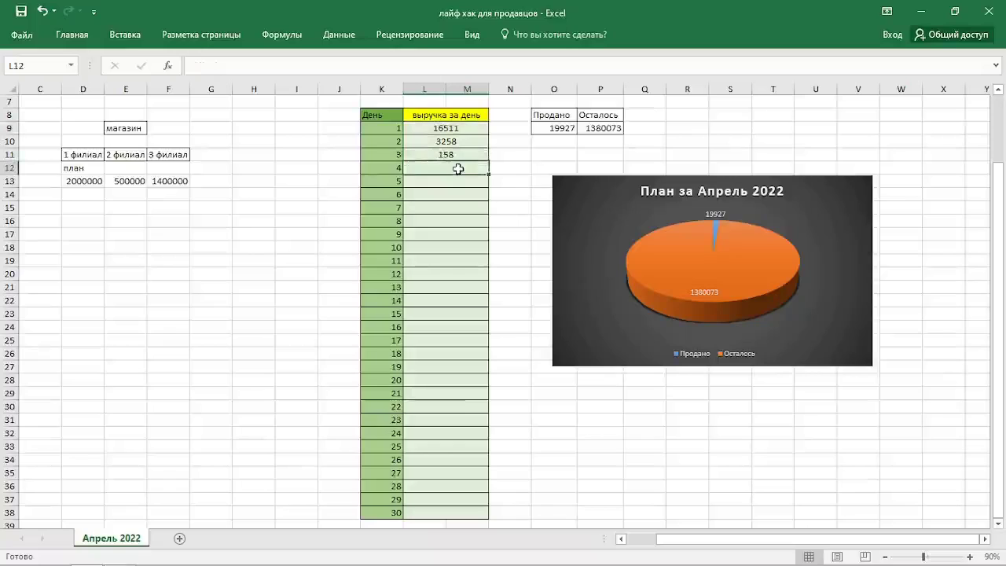
pyautogui.write('4500000')
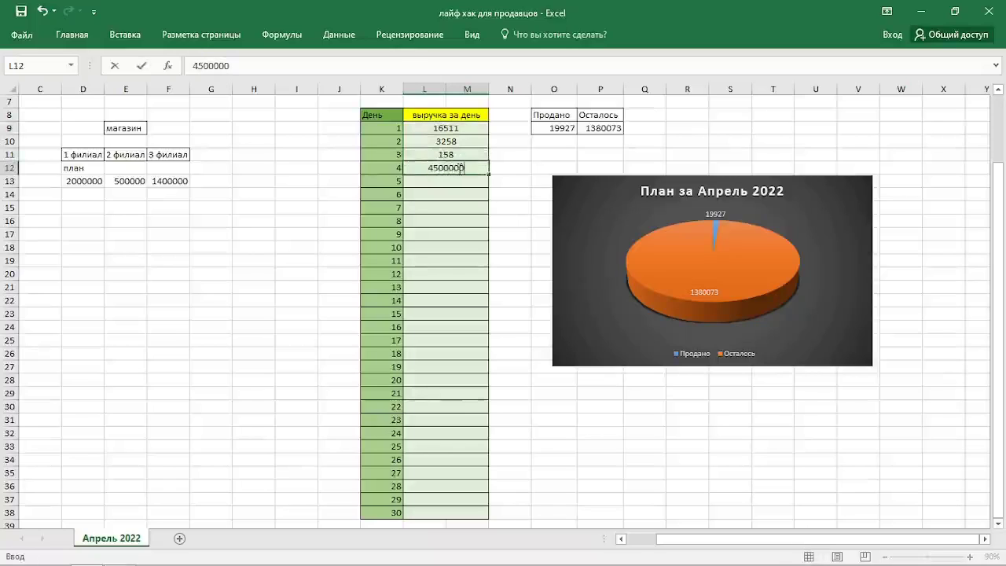
pyautogui.press('BackSpace')
pyautogui.press('BackSpace')
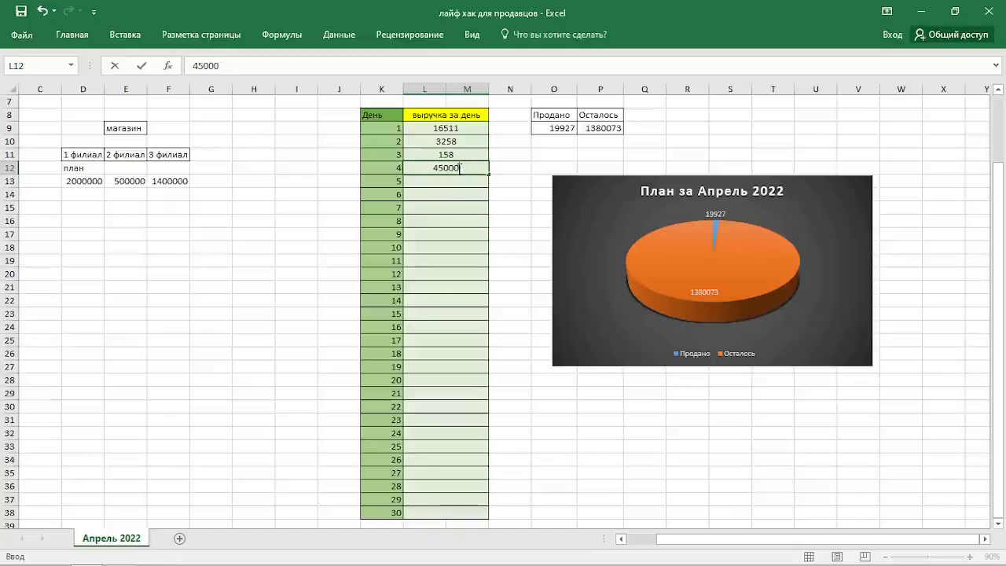
pyautogui.click(461, 181)
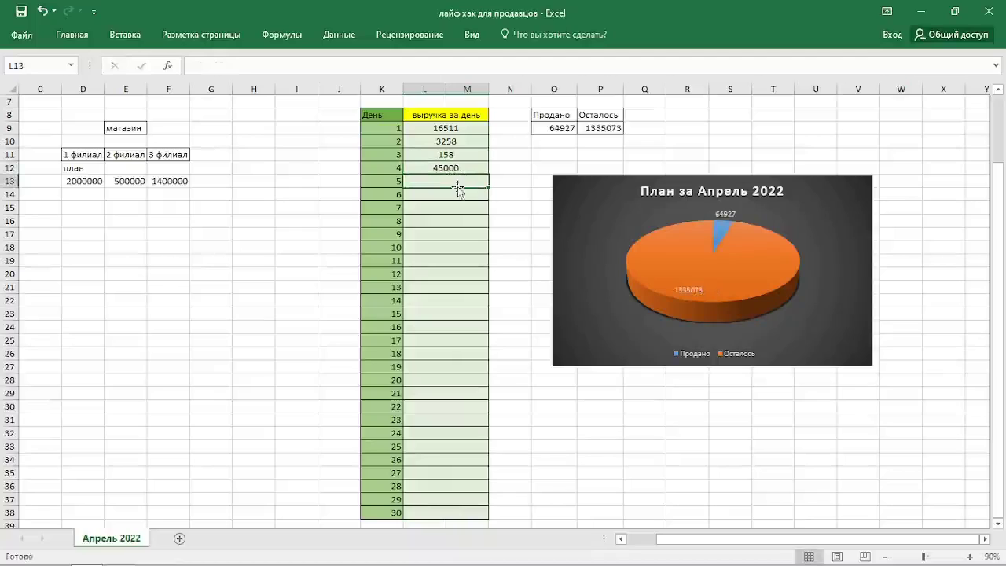
pyautogui.write('25')
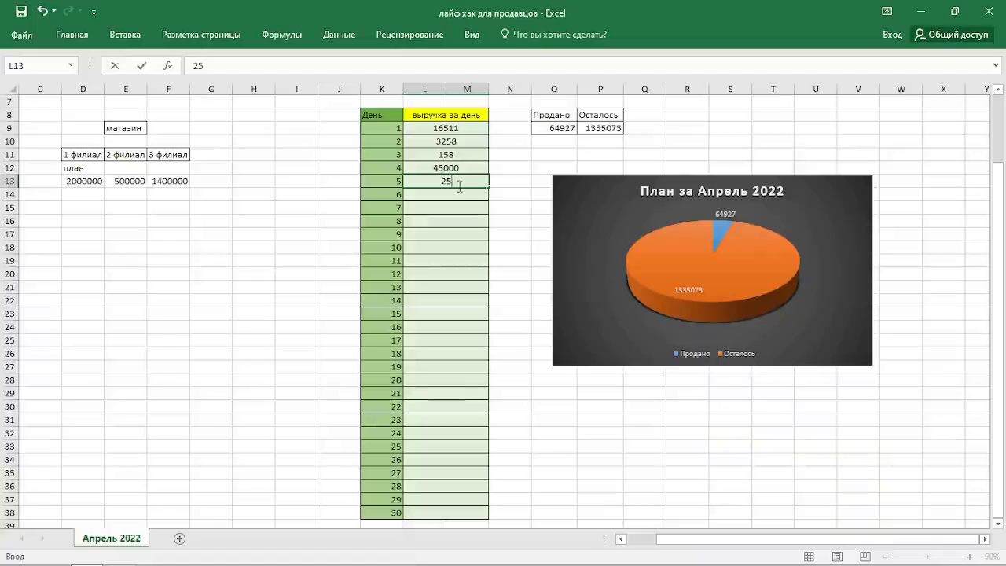
pyautogui.click(438, 199)
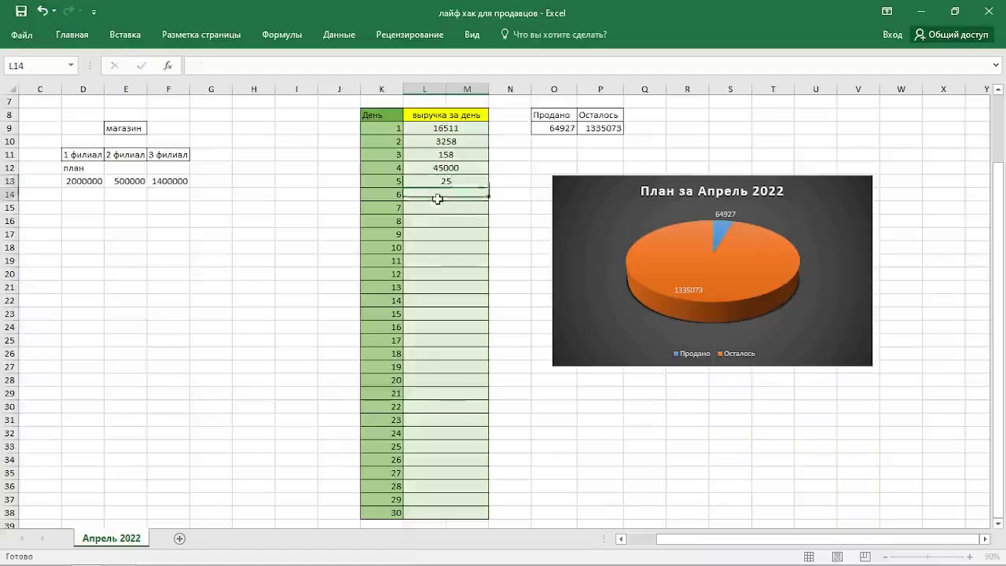
# Step: Scroll down to the day 30 revenue cell and back up to the top
pyautogui.click(446, 211)
pyautogui.click(445, 258)
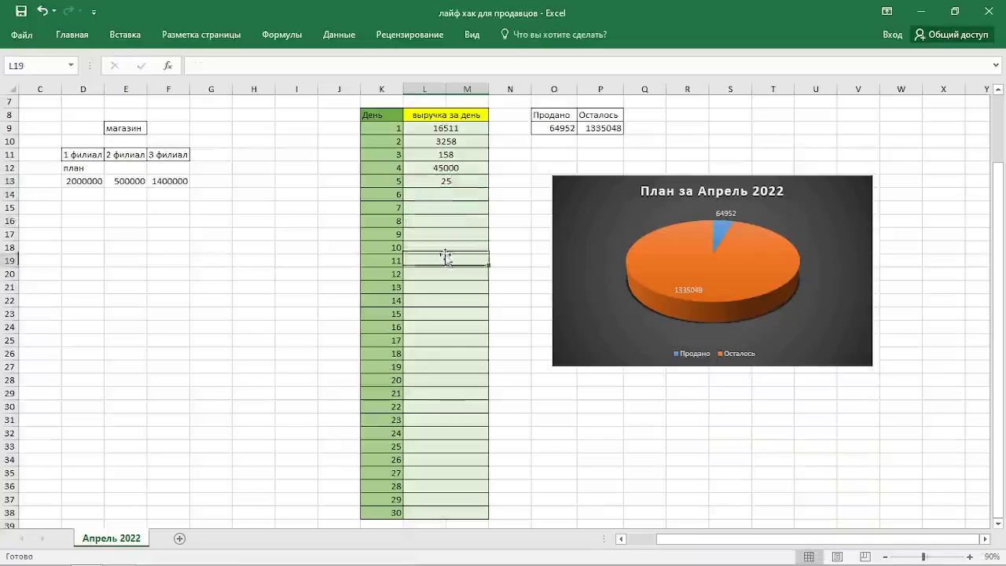
pyautogui.scroll(-4, 446, 288)
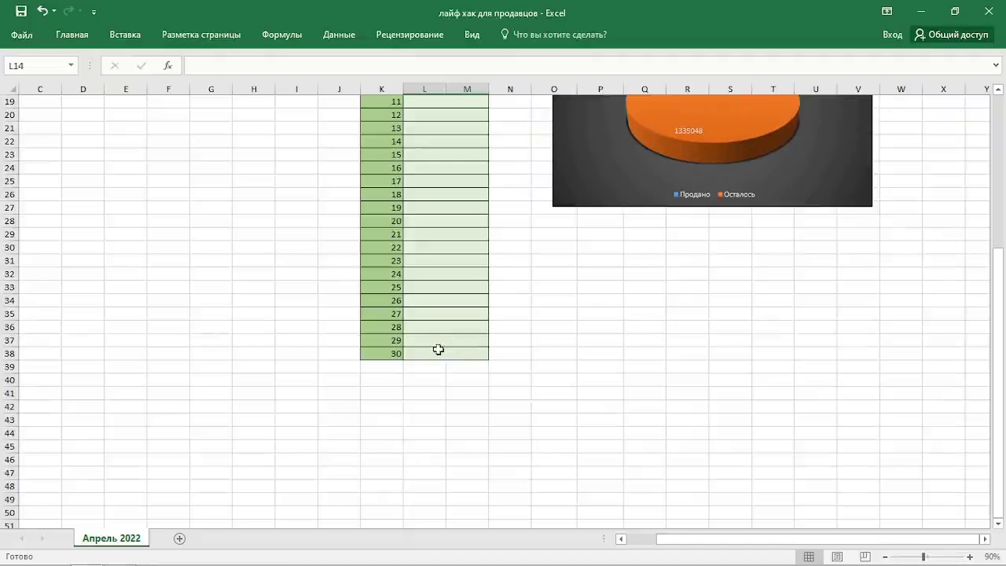
pyautogui.click(437, 350)
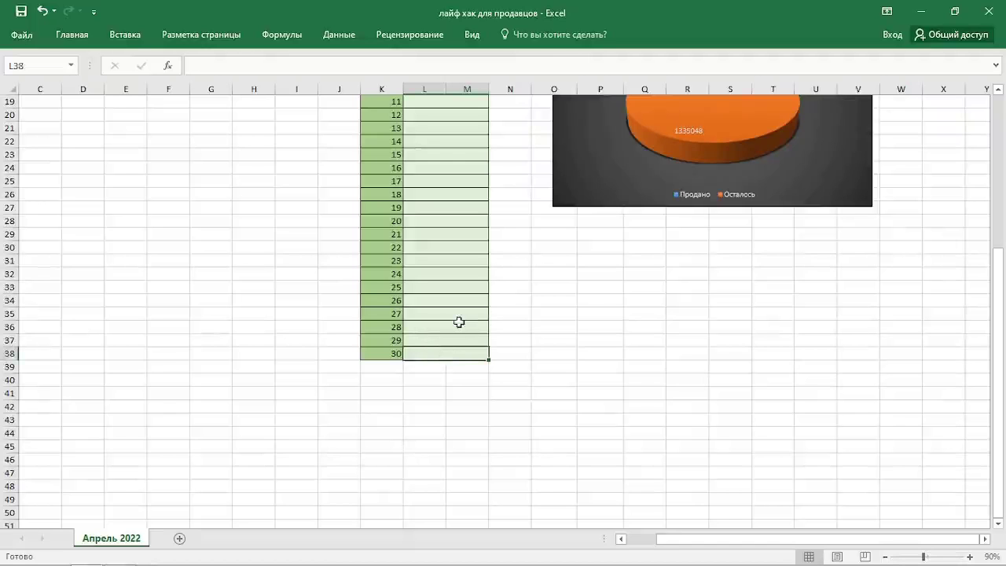
pyautogui.scroll(5, 459, 322)
pyautogui.scroll(1, 459, 322)
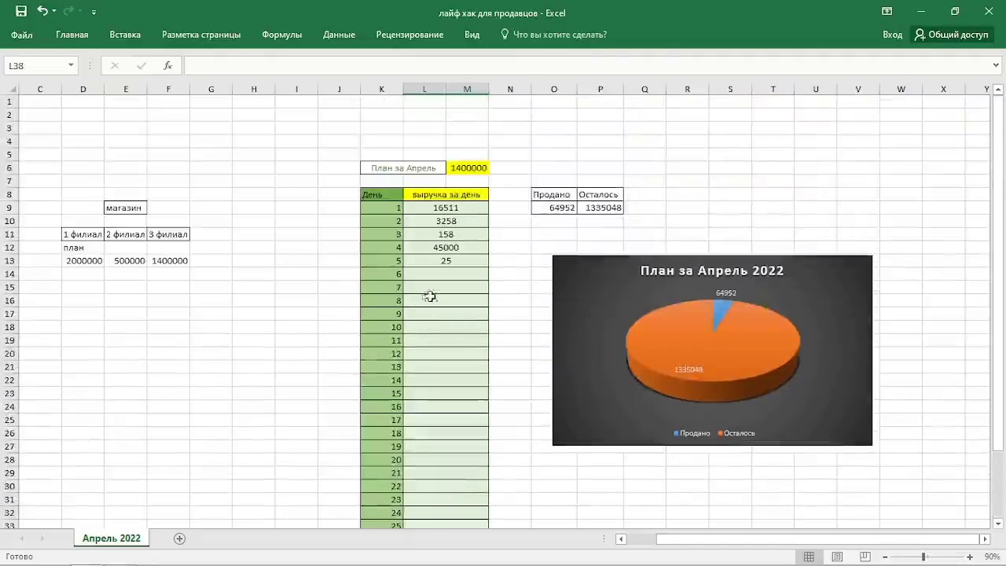
# Step: Fill the Продано heading cell O8 light blue
pyautogui.click(550, 197)
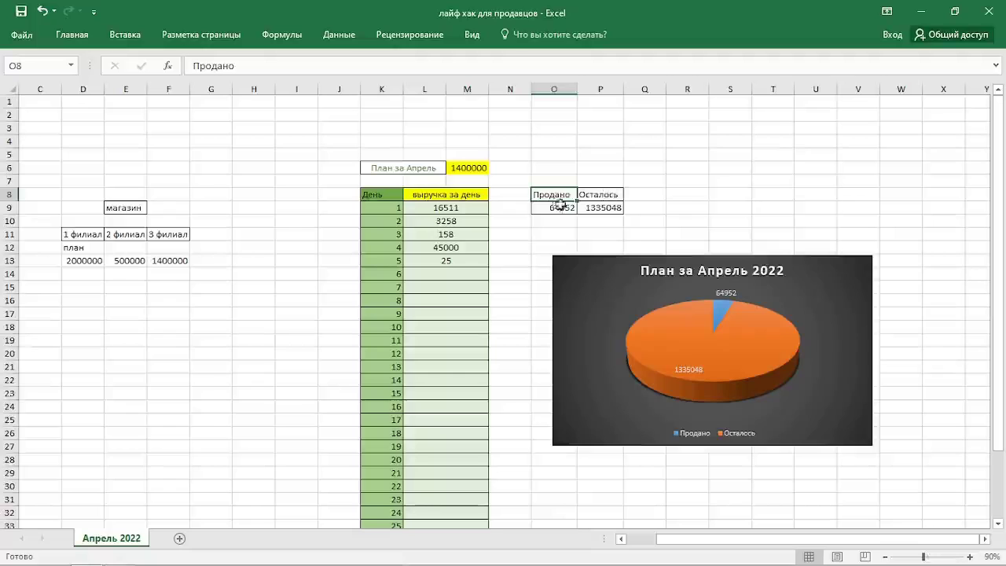
pyautogui.click(72, 35)
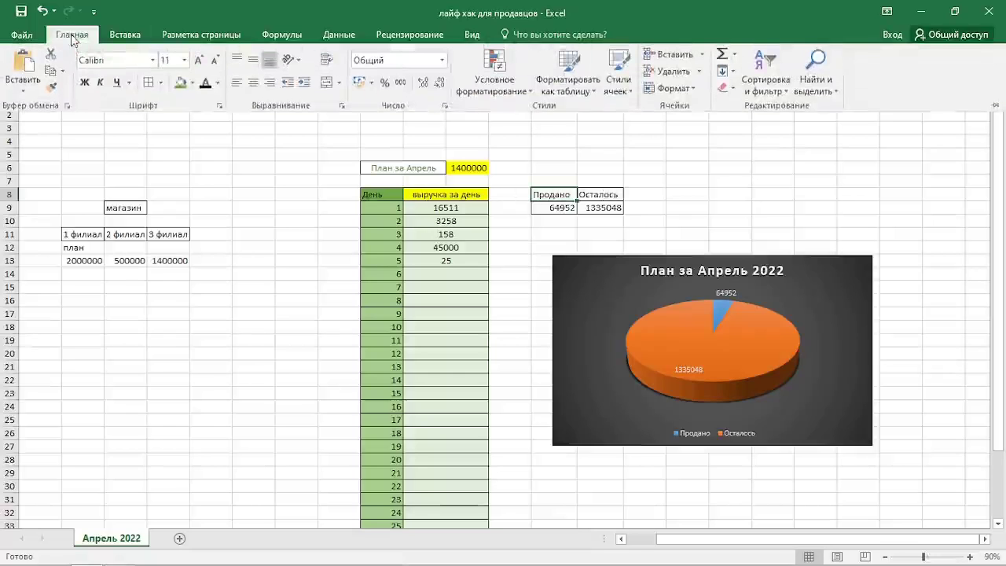
pyautogui.click(191, 82)
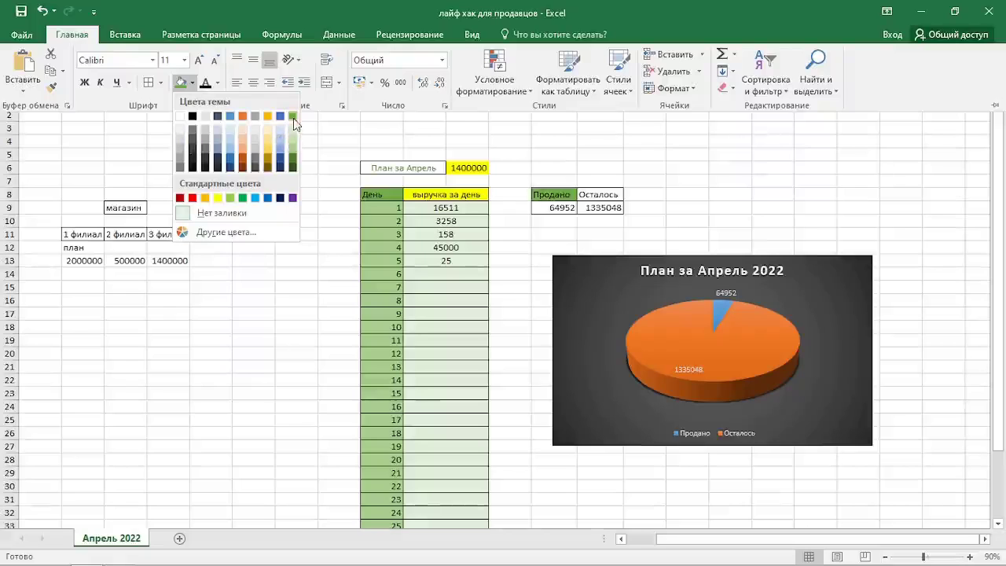
pyautogui.click(256, 198)
pyautogui.hotkey('ctrl', 'F1')
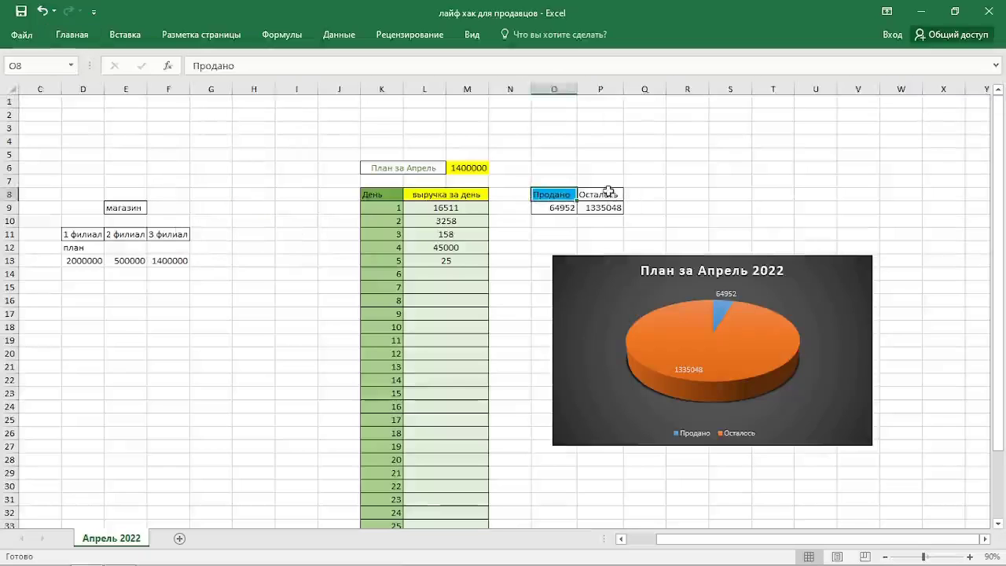
# Step: Fill the Осталось heading cell P8 red
pyautogui.click(608, 191)
pyautogui.click(84, 38)
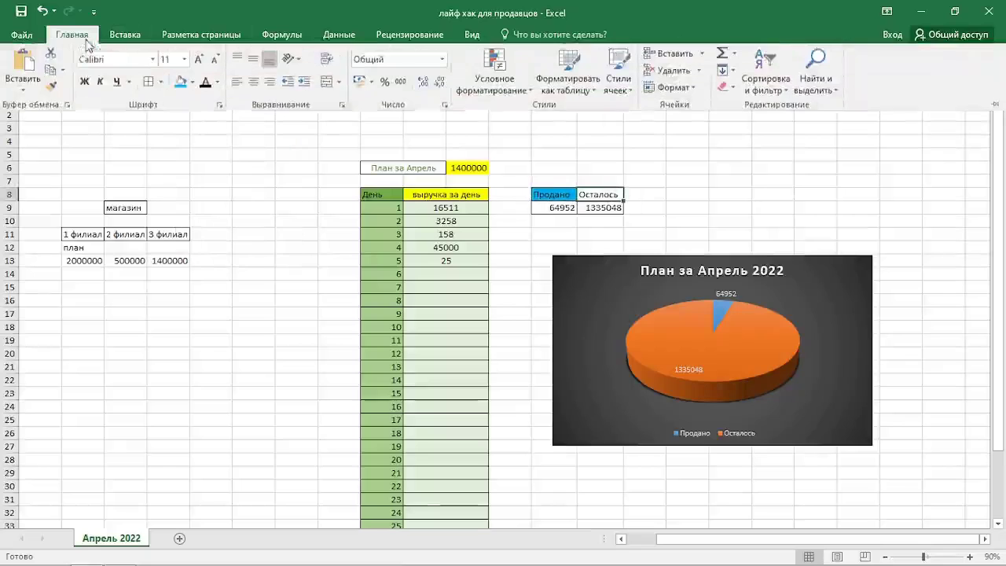
pyautogui.click(191, 81)
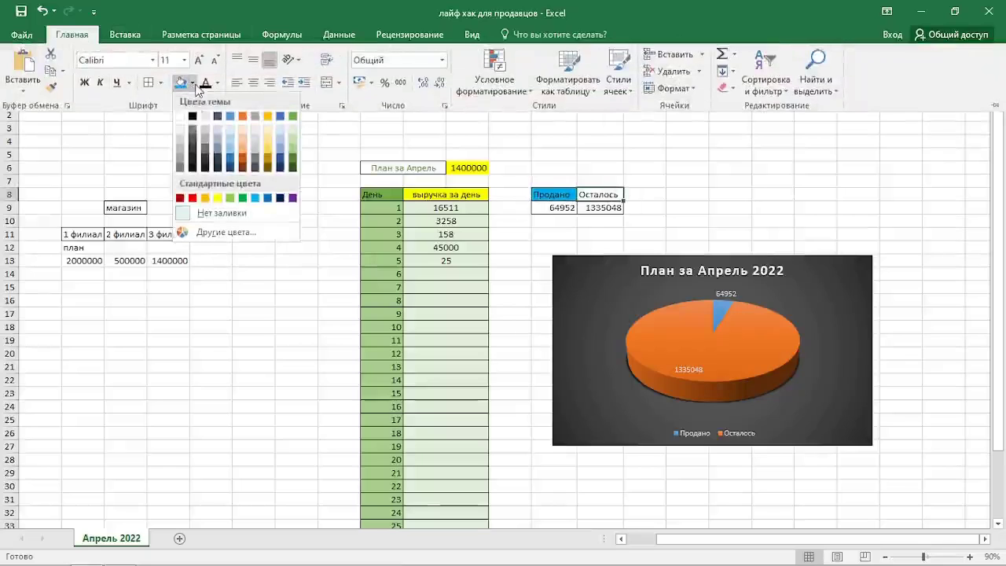
pyautogui.click(192, 198)
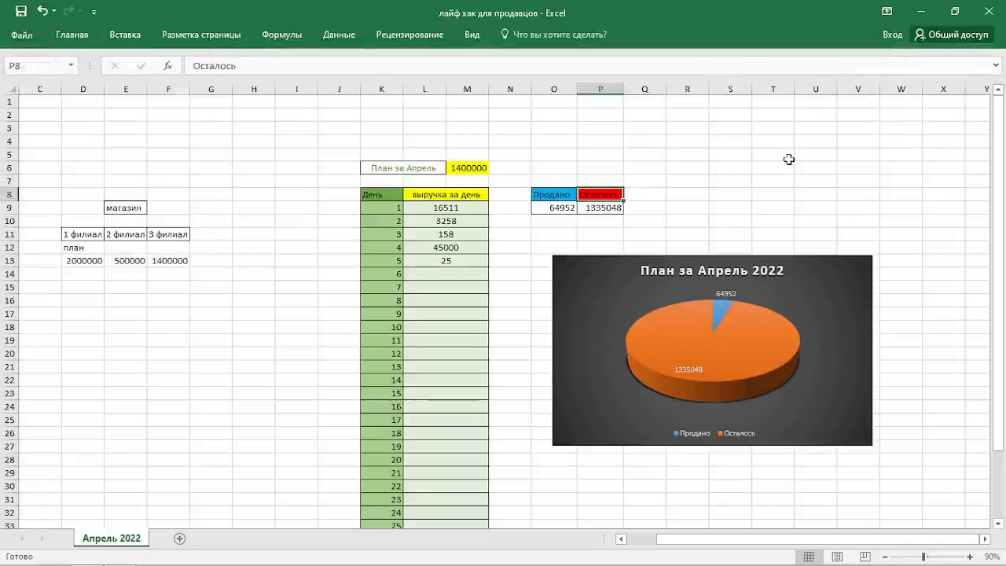
# Step: Enter 26000 as day 6's revenue, then check the Продано SUM and Осталось =M6-O9 formulas
pyautogui.click(456, 271)
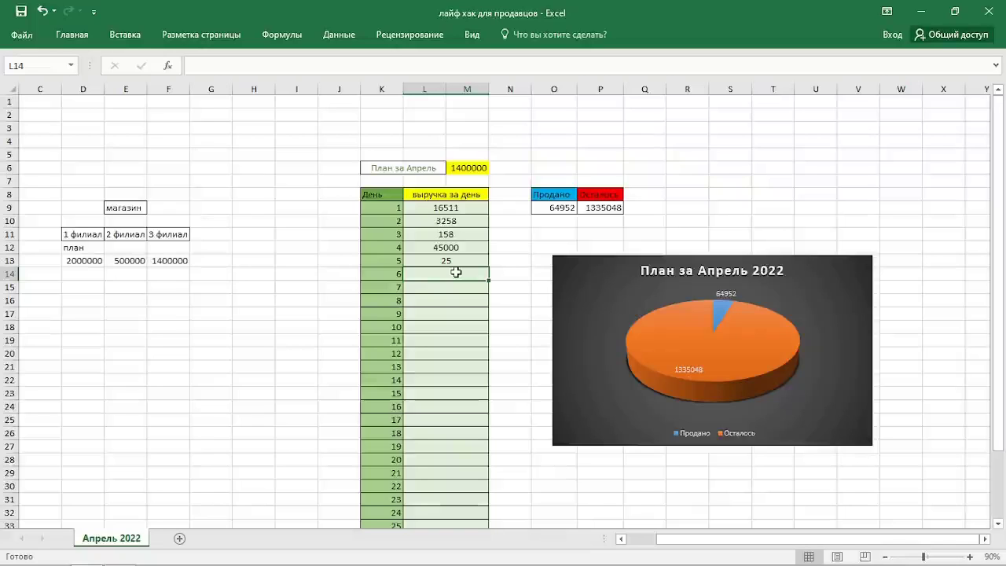
pyautogui.write('26')
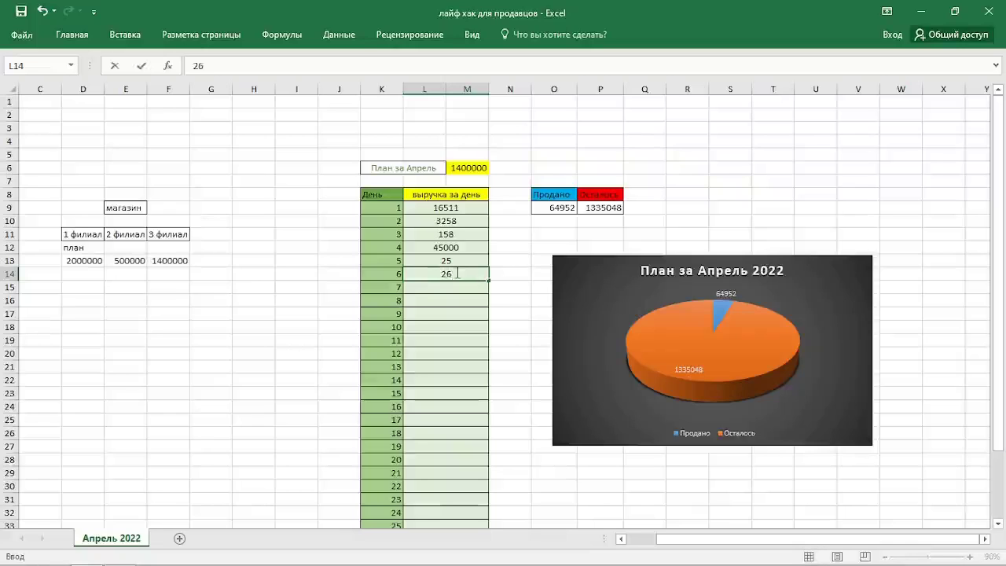
pyautogui.write('000')
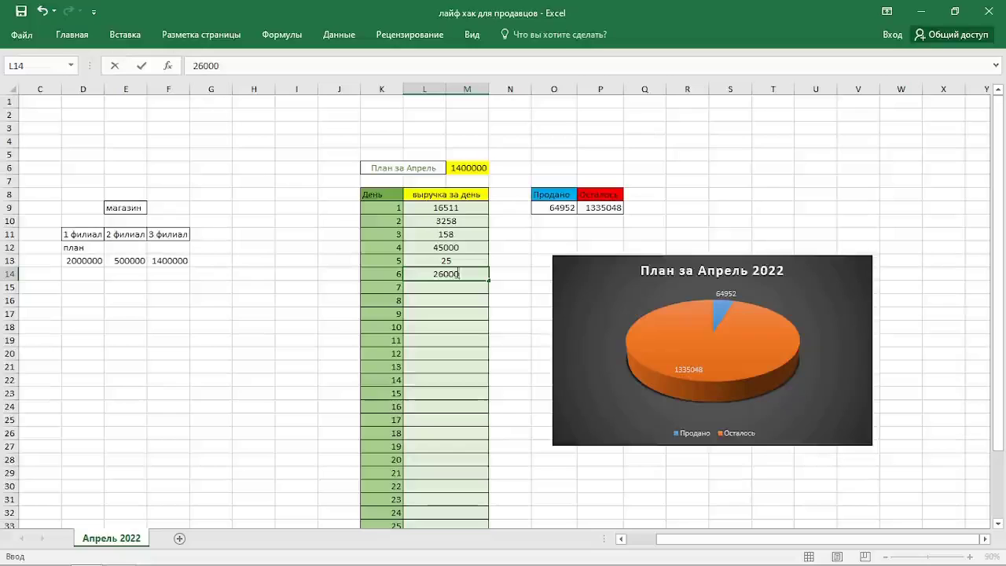
pyautogui.click(550, 207)
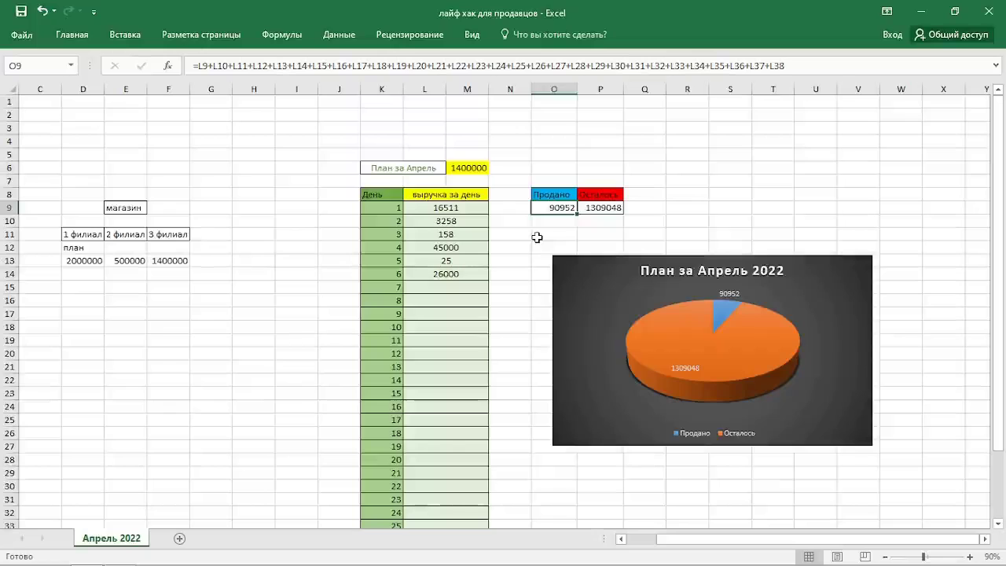
pyautogui.click(606, 207)
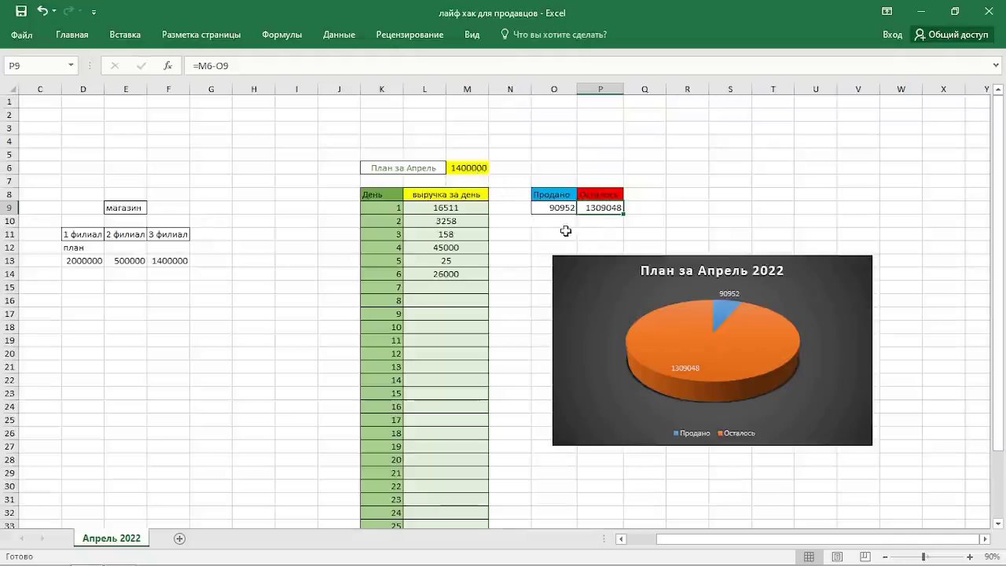
pyautogui.scroll(-1, 566, 230)
pyautogui.scroll(-1, 573, 232)
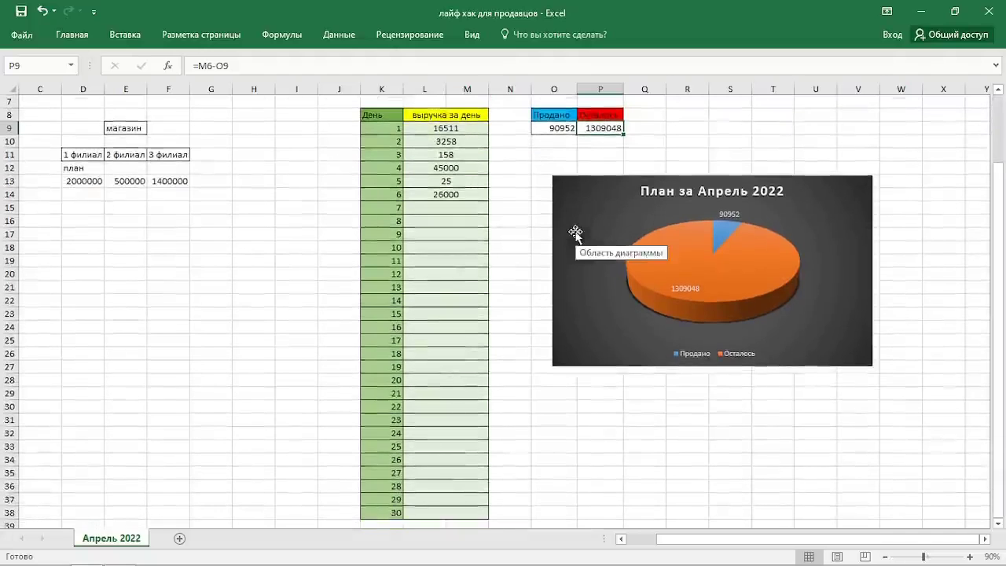
pyautogui.moveTo(739, 287)
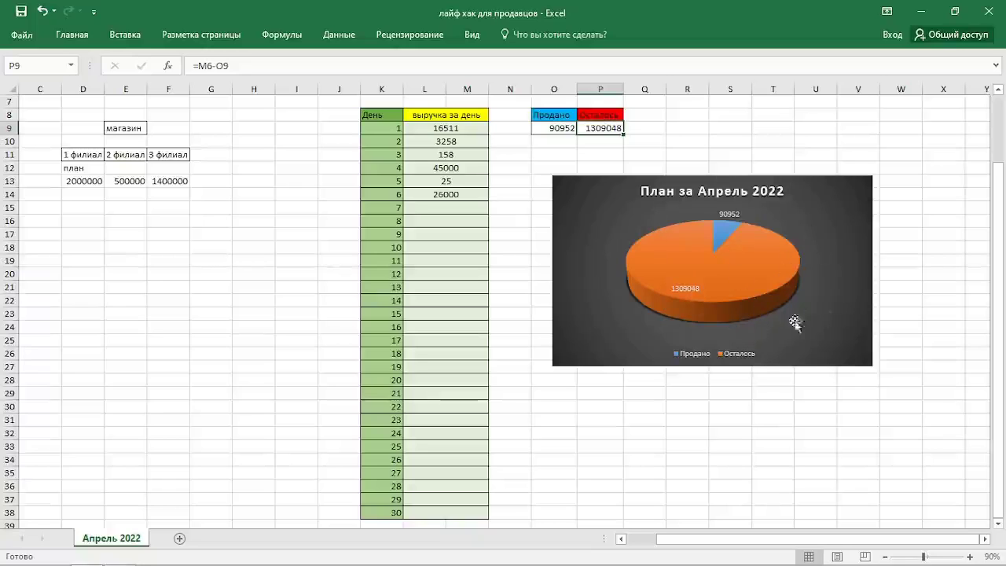
pyautogui.moveTo(681, 240)
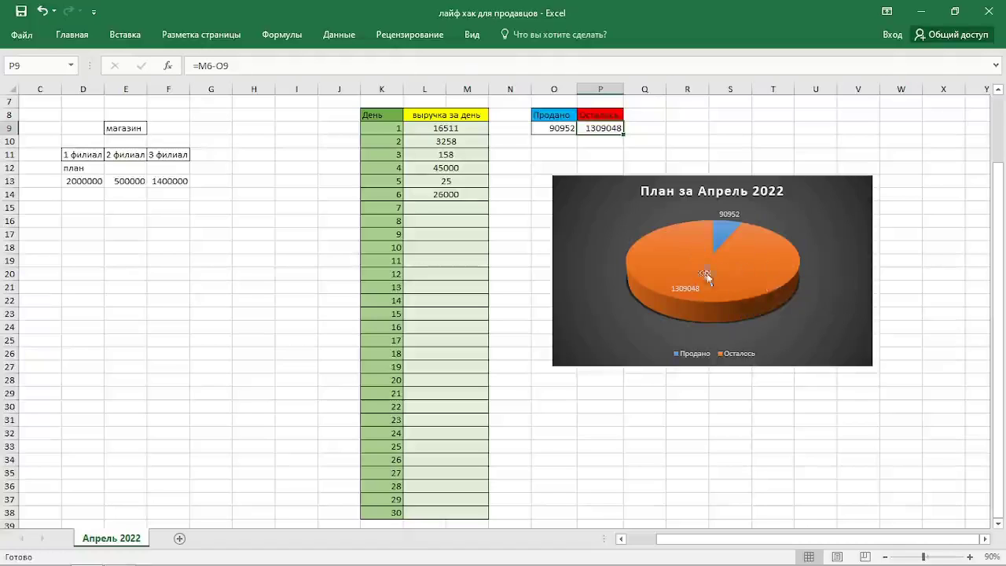
pyautogui.click(735, 284)
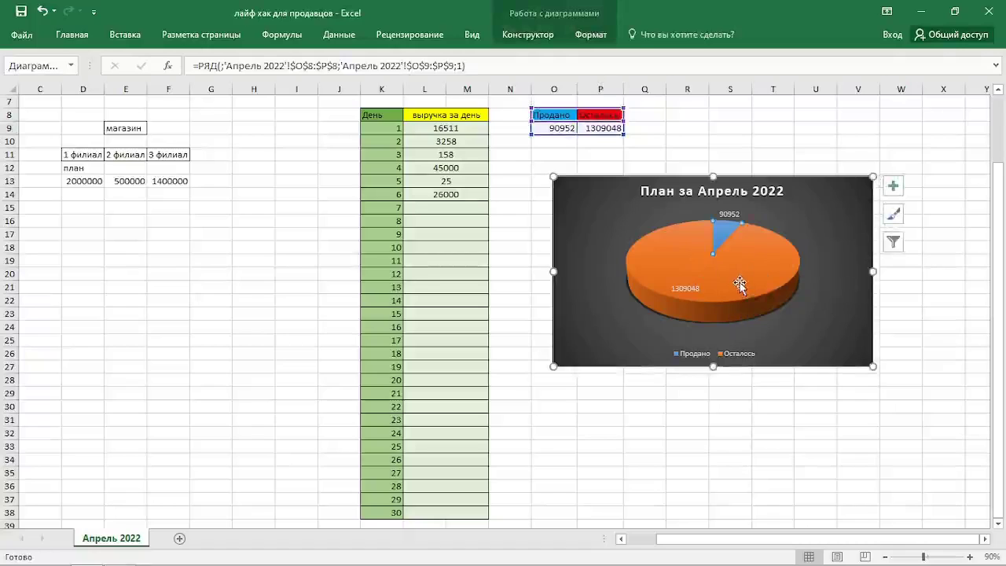
pyautogui.click(542, 154)
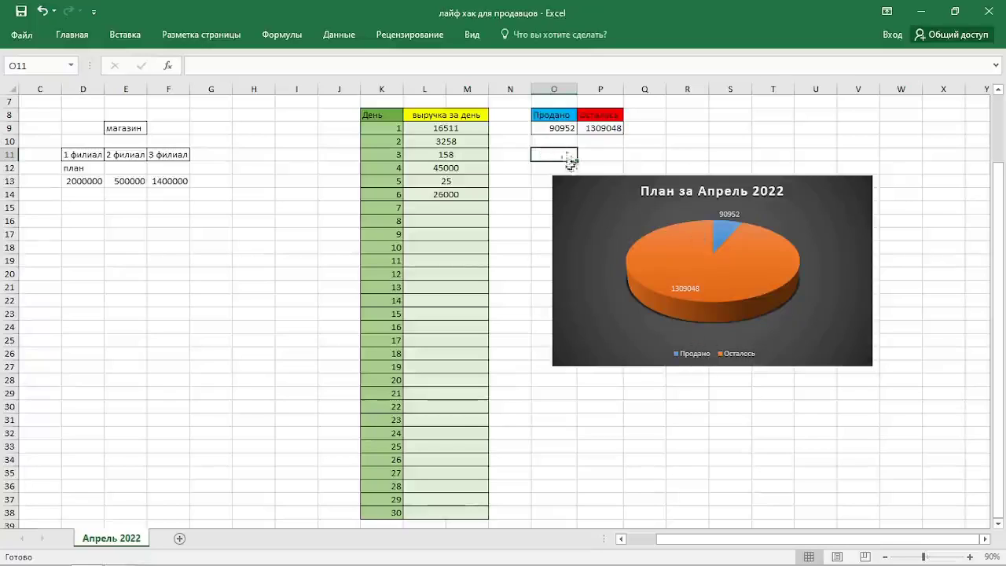
pyautogui.click(449, 220)
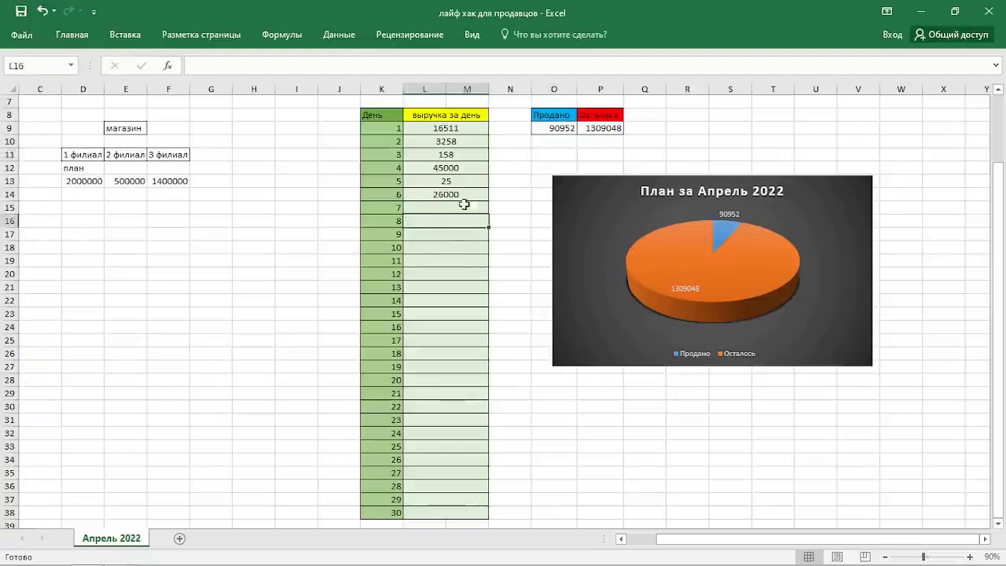
pyautogui.click(461, 260)
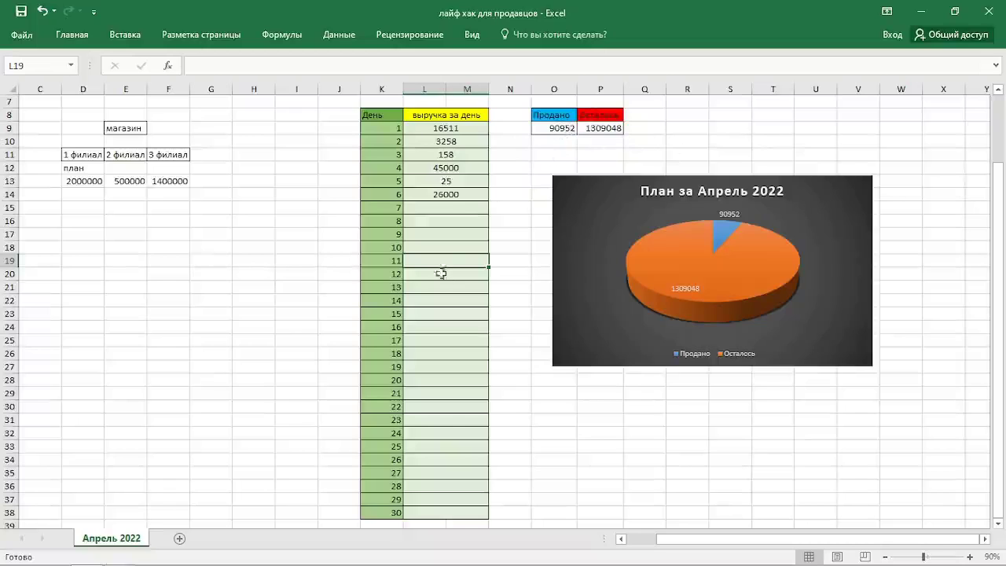
pyautogui.click(459, 209)
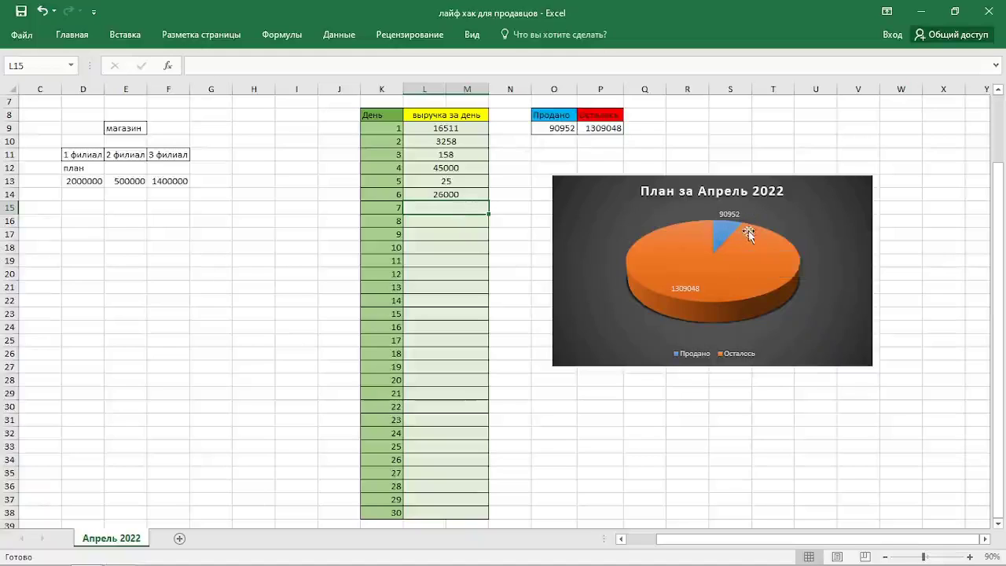
pyautogui.moveTo(743, 238)
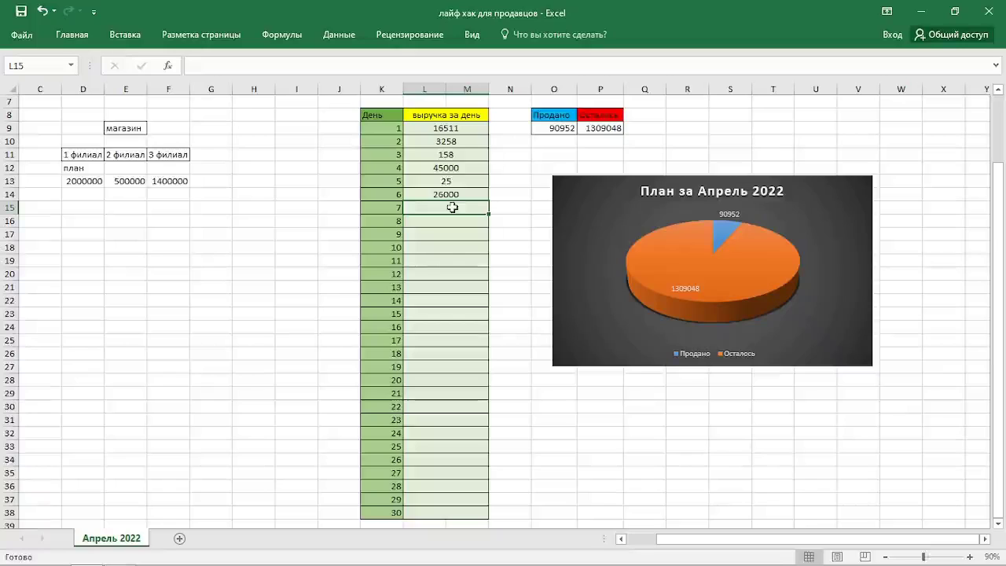
pyautogui.write('150')
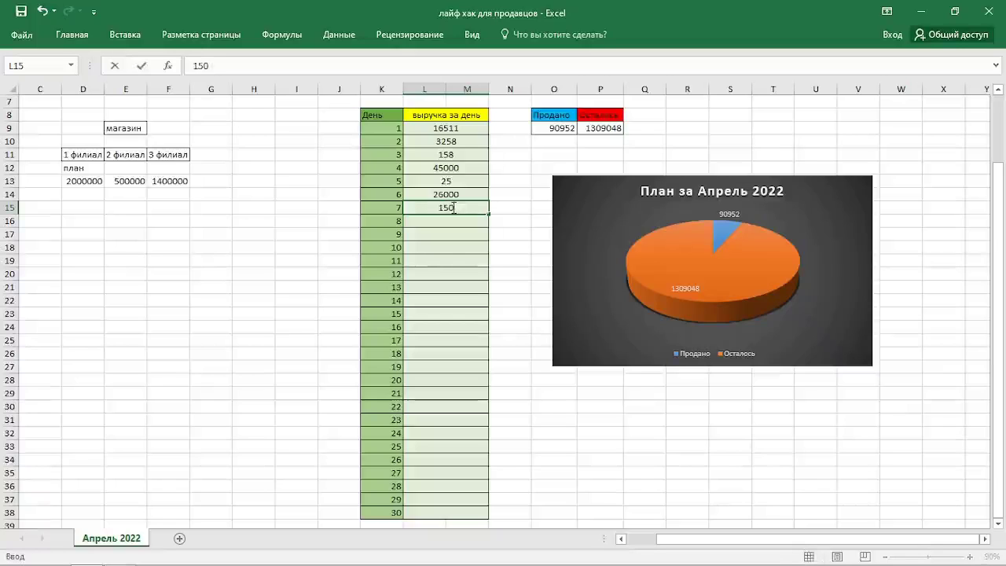
pyautogui.write('000')
pyautogui.press('Return')
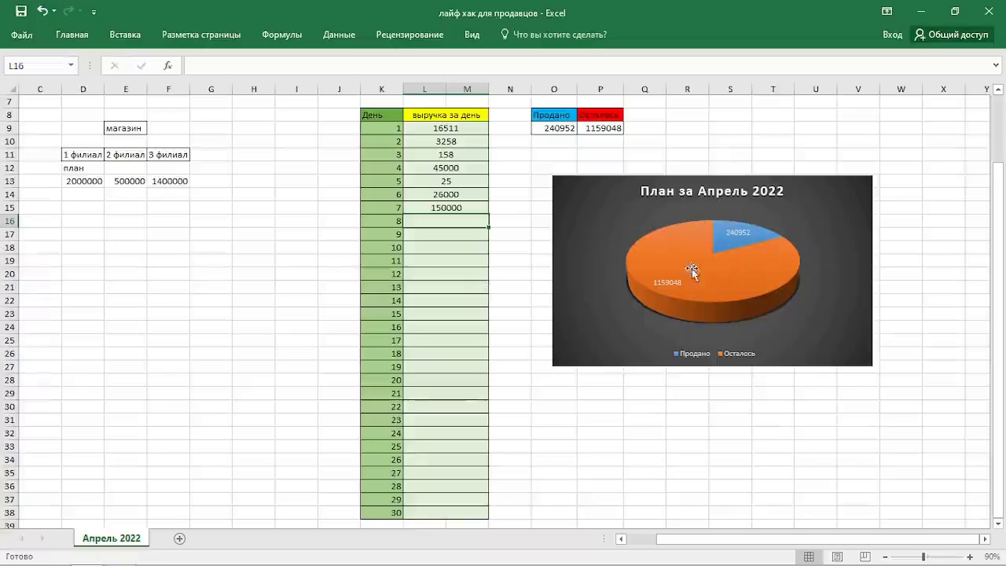
pyautogui.moveTo(655, 311)
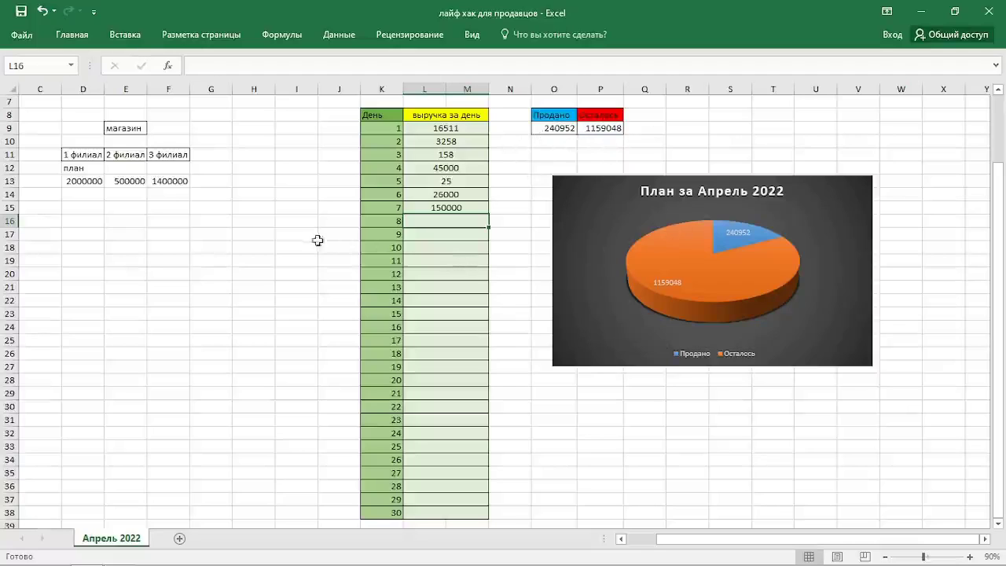
# Step: Enter 3268 for day 8 and 2315 for day 9 in the revenue column, starting at L16
pyautogui.scroll(-2, 433, 281)
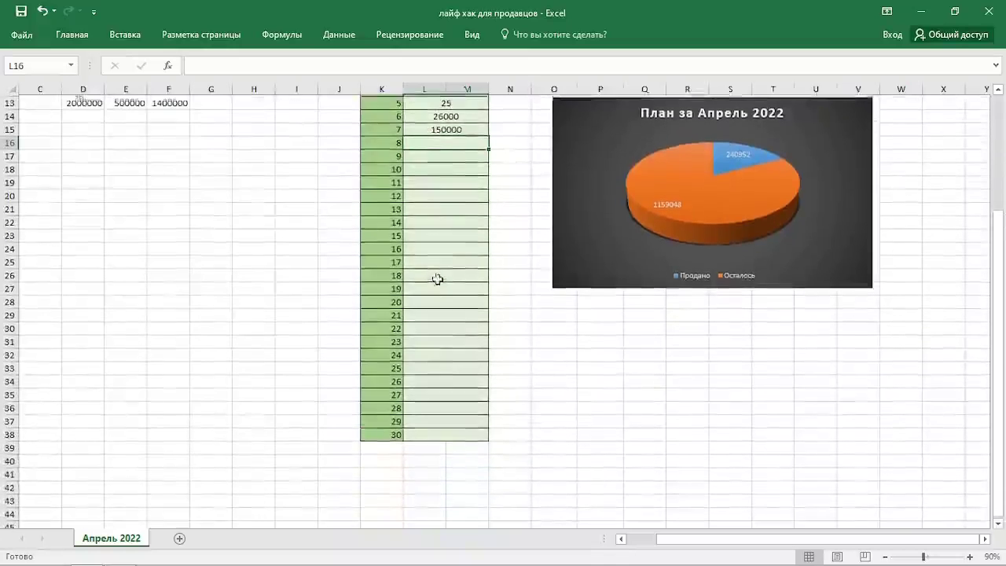
pyautogui.click(430, 180)
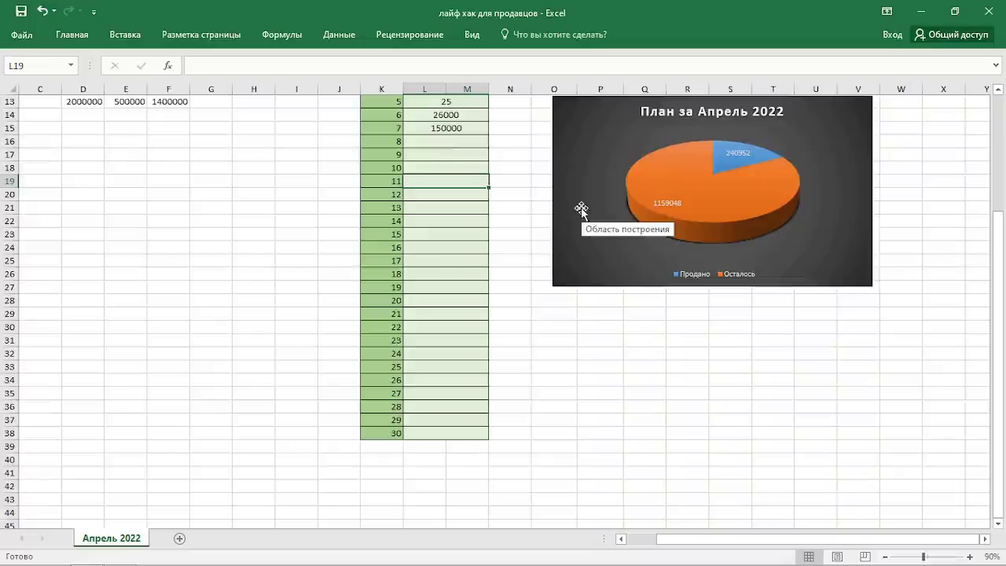
pyautogui.click(451, 140)
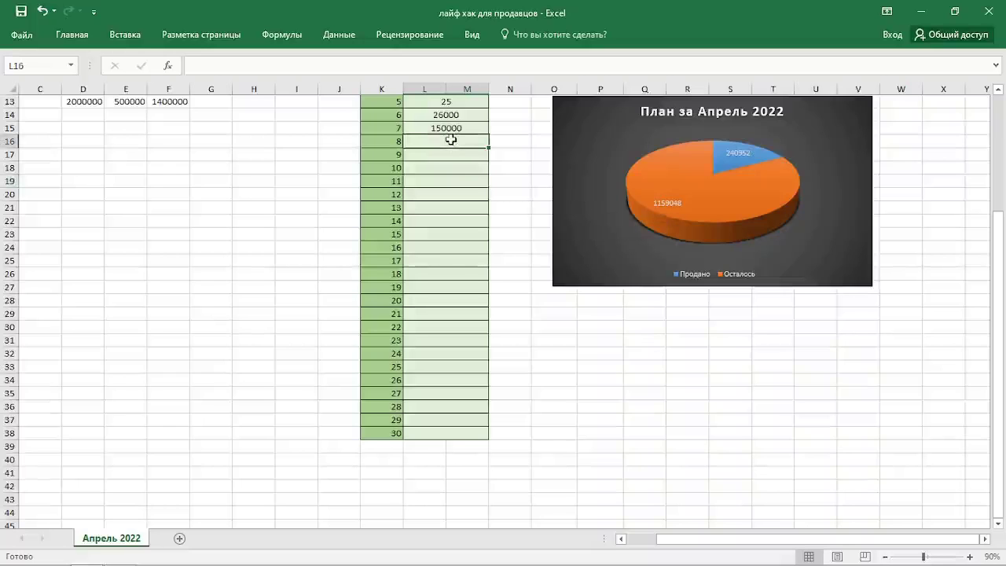
pyautogui.write('3268')
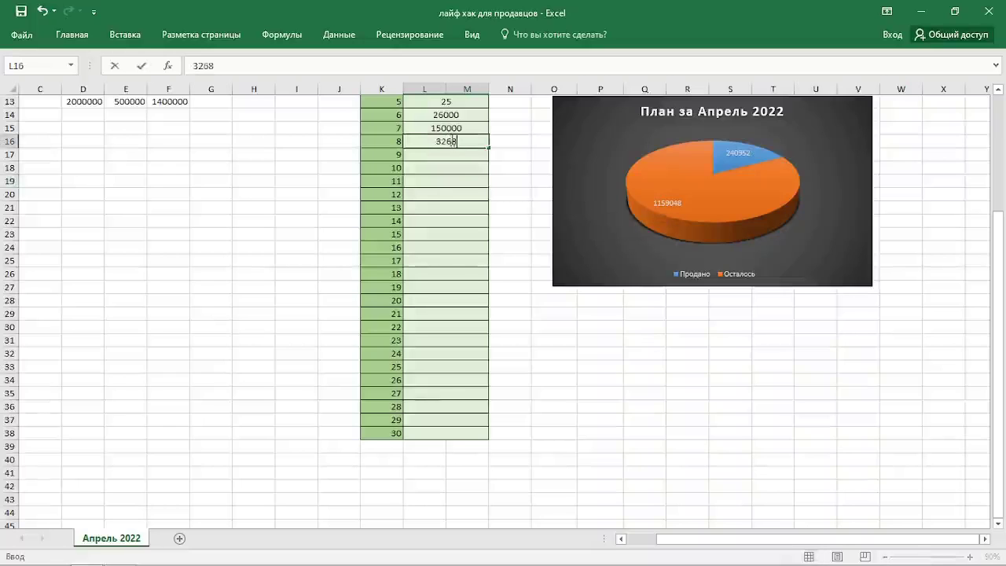
pyautogui.press('Return')
pyautogui.write('2315')
pyautogui.press('Return')
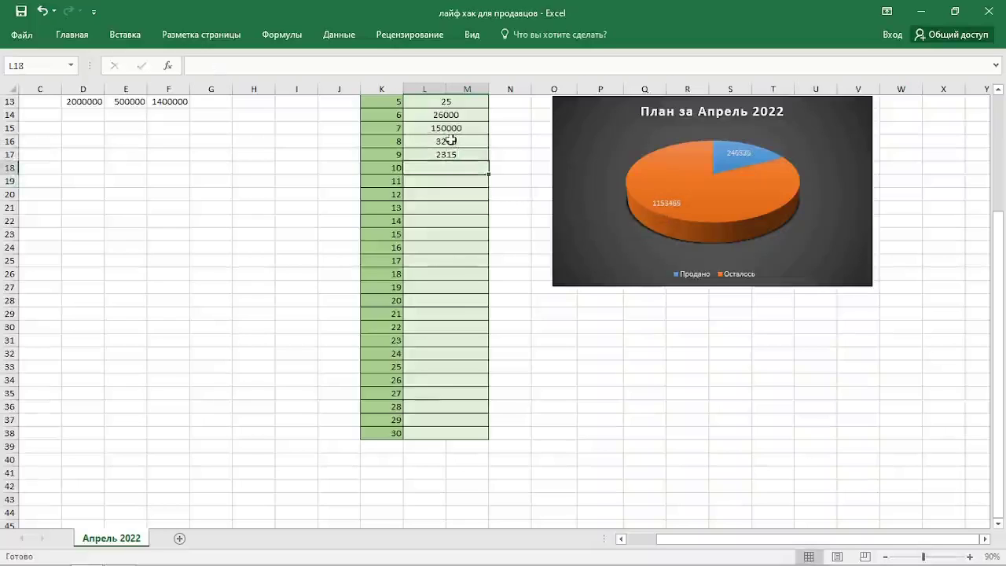
pyautogui.scroll(1, 440, 149)
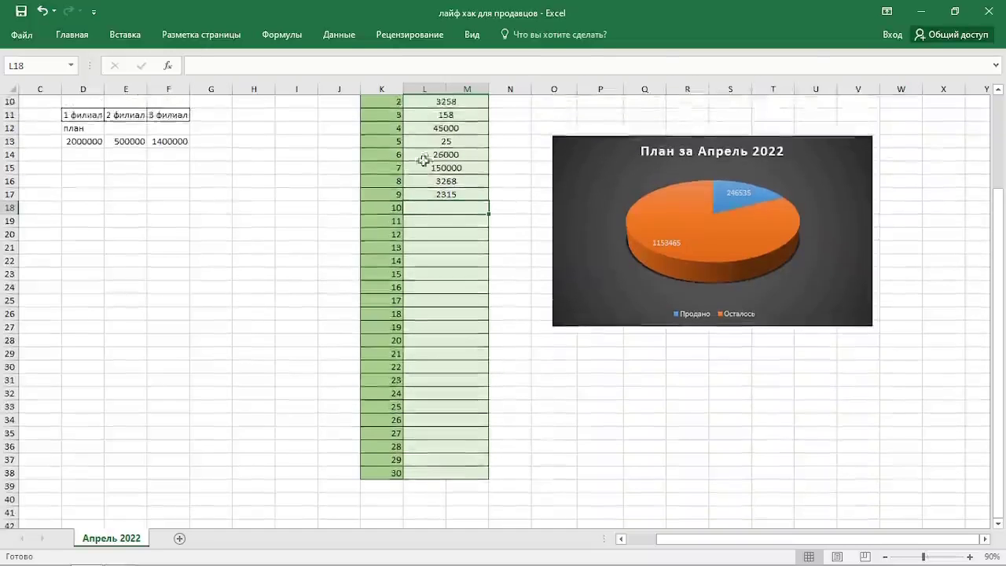
pyautogui.scroll(2, 428, 157)
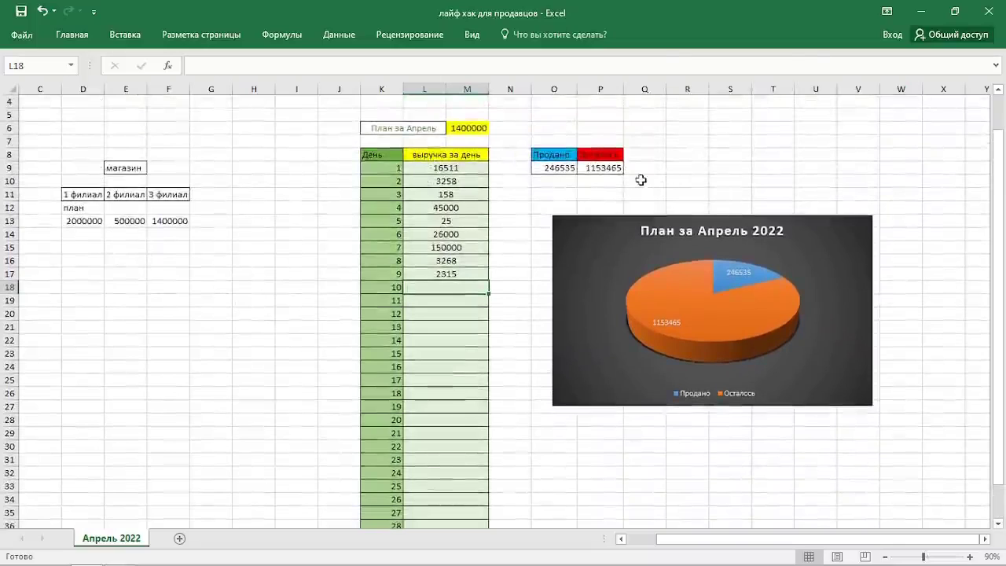
pyautogui.click(715, 116)
pyautogui.click(697, 119)
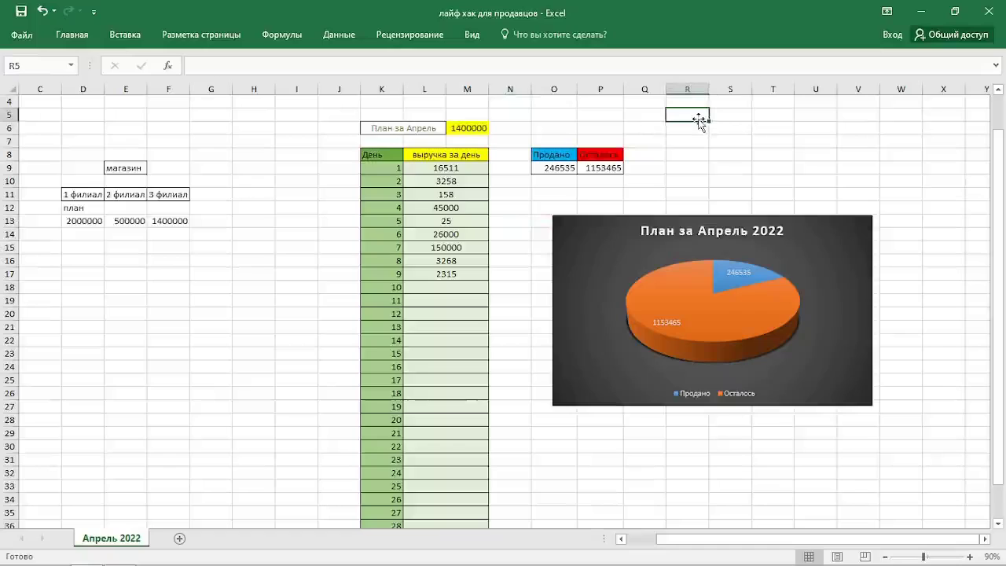
pyautogui.write('=')
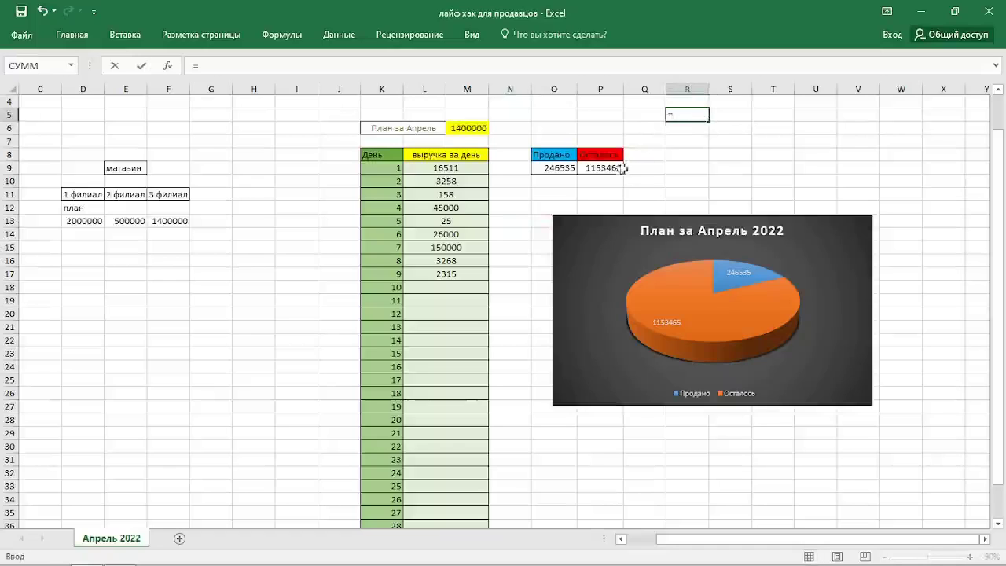
pyautogui.click(610, 169)
pyautogui.write('/')
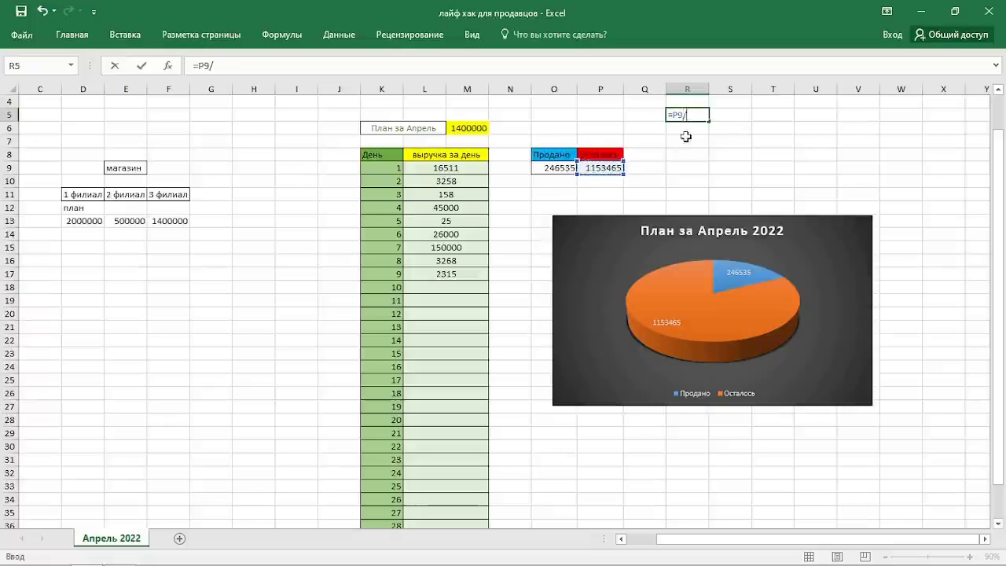
pyautogui.write('20')
pyautogui.press('Return')
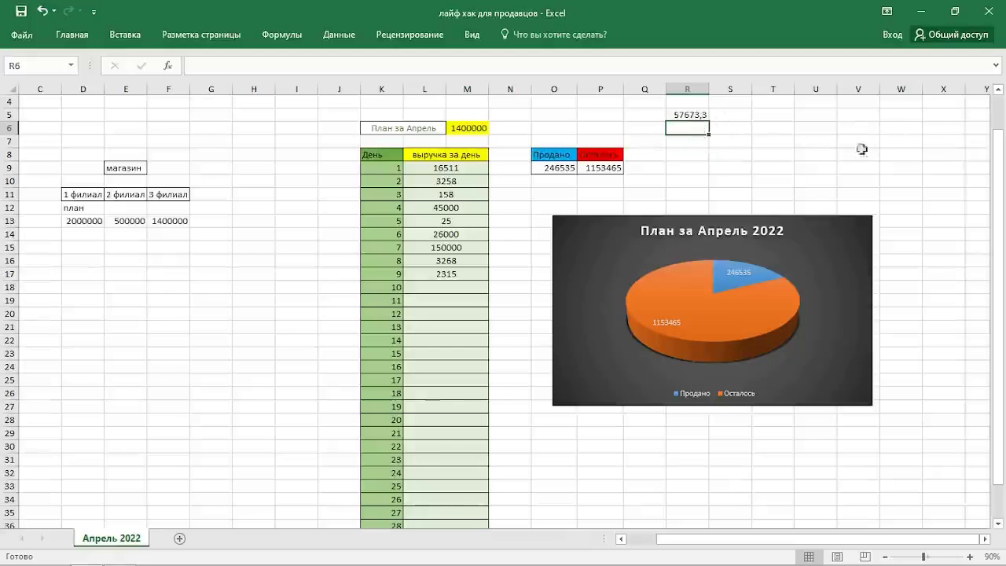
pyautogui.click(696, 113)
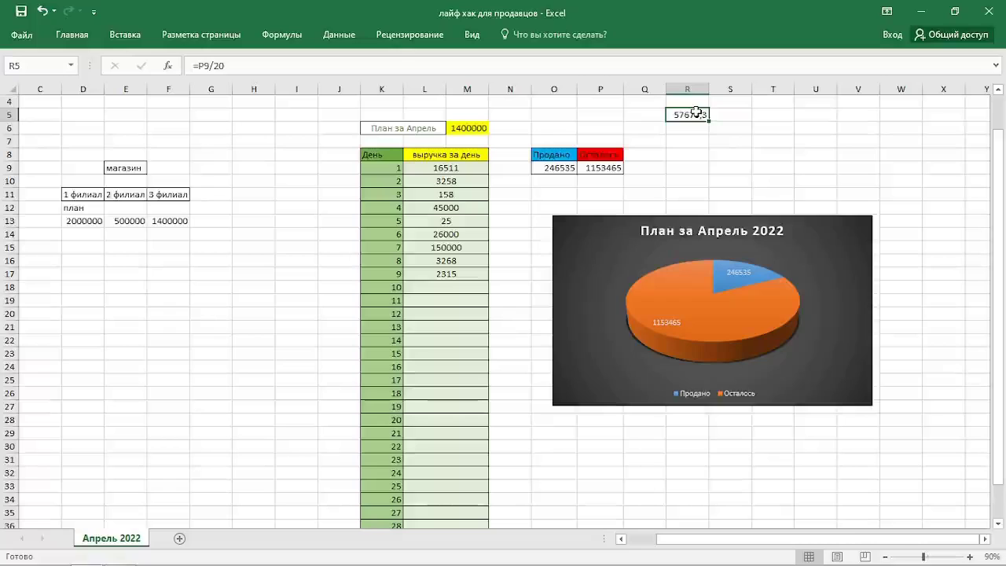
pyautogui.press('Delete')
pyautogui.click(767, 155)
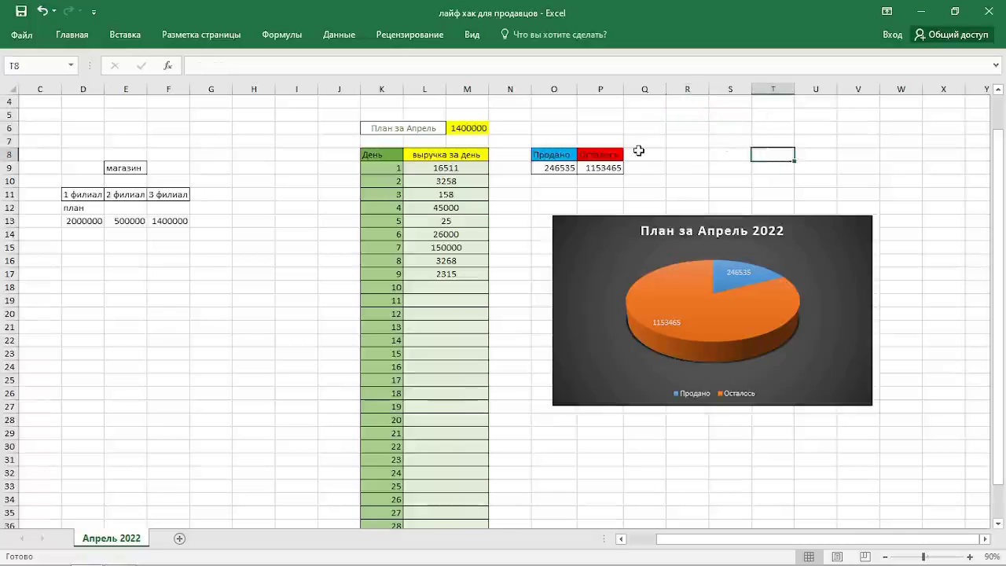
# Step: Insert a blank sheet Лист1, then switch back to the Апрель 2022 sheet
pyautogui.click(699, 140)
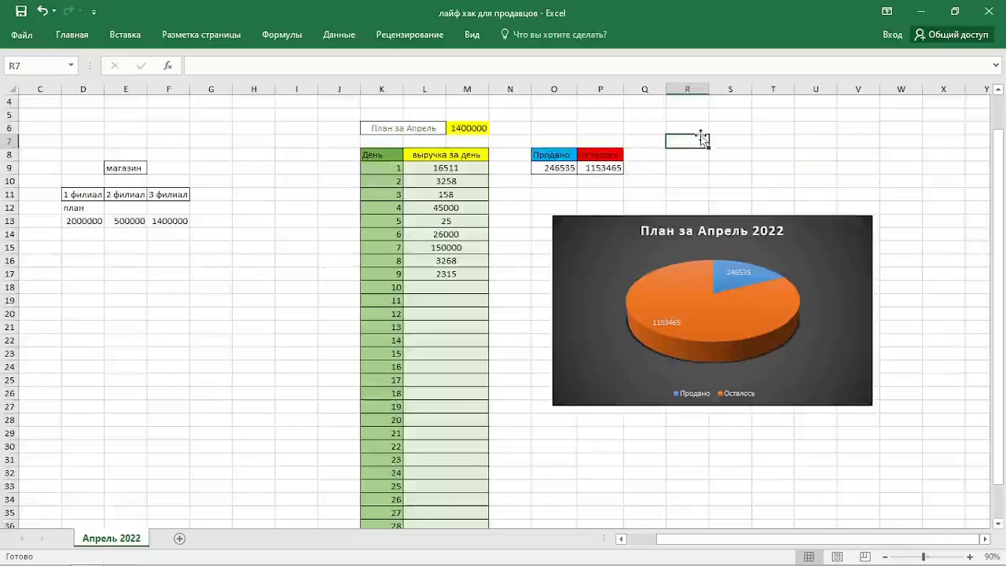
pyautogui.scroll(-1, 702, 136)
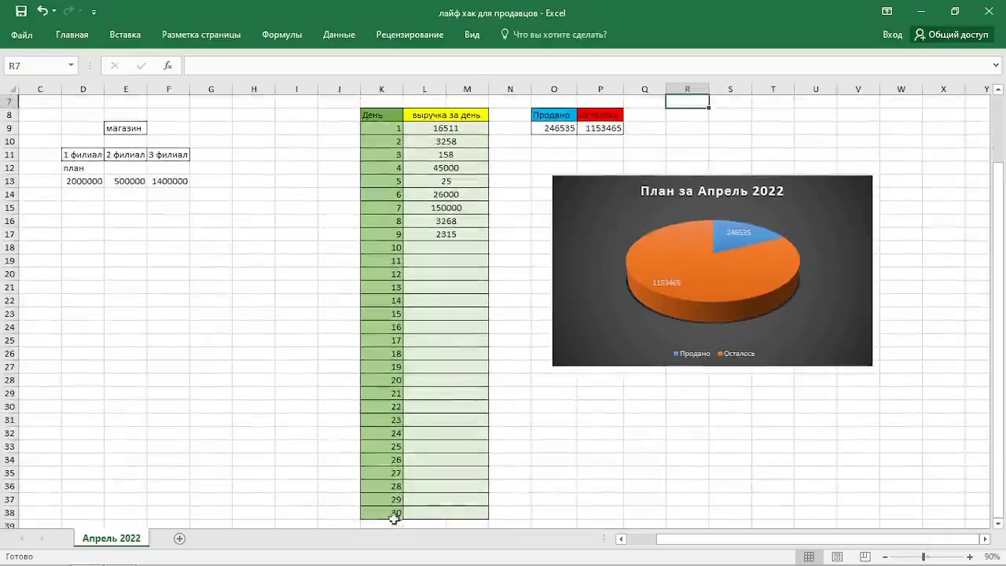
pyautogui.scroll(1, 498, 507)
pyautogui.scroll(-1, 498, 507)
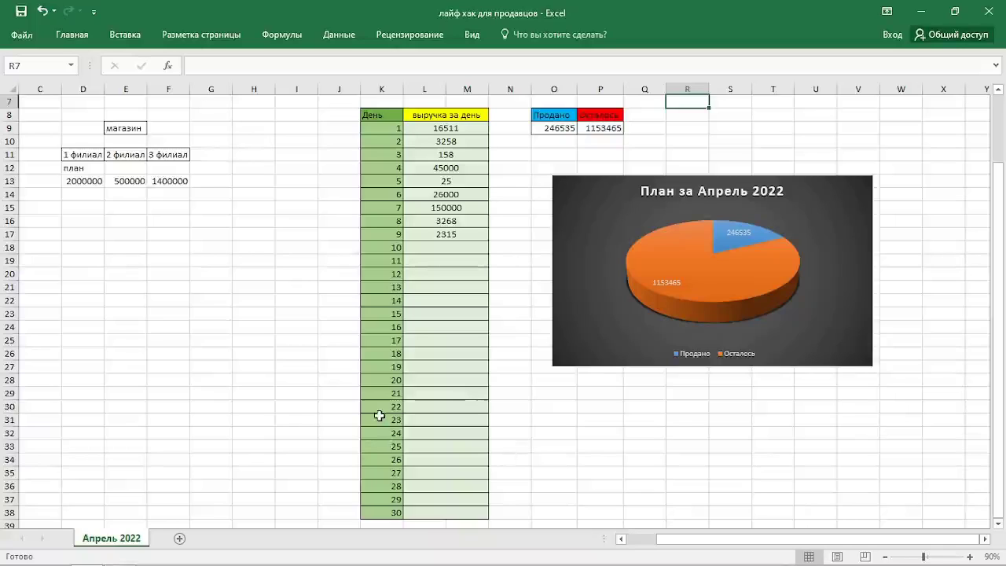
pyautogui.click(180, 539)
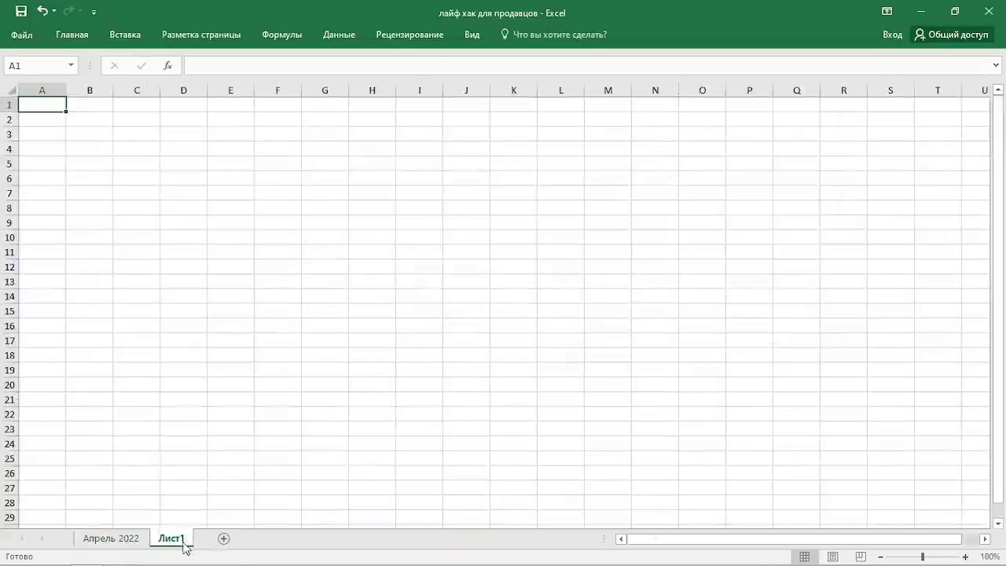
pyautogui.click(261, 174)
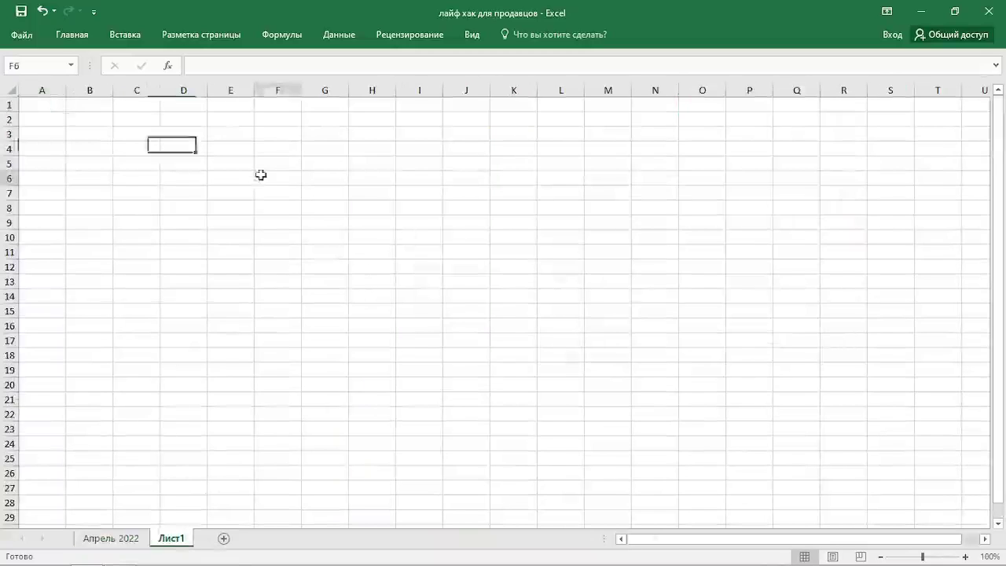
pyautogui.click(462, 210)
pyautogui.click(110, 538)
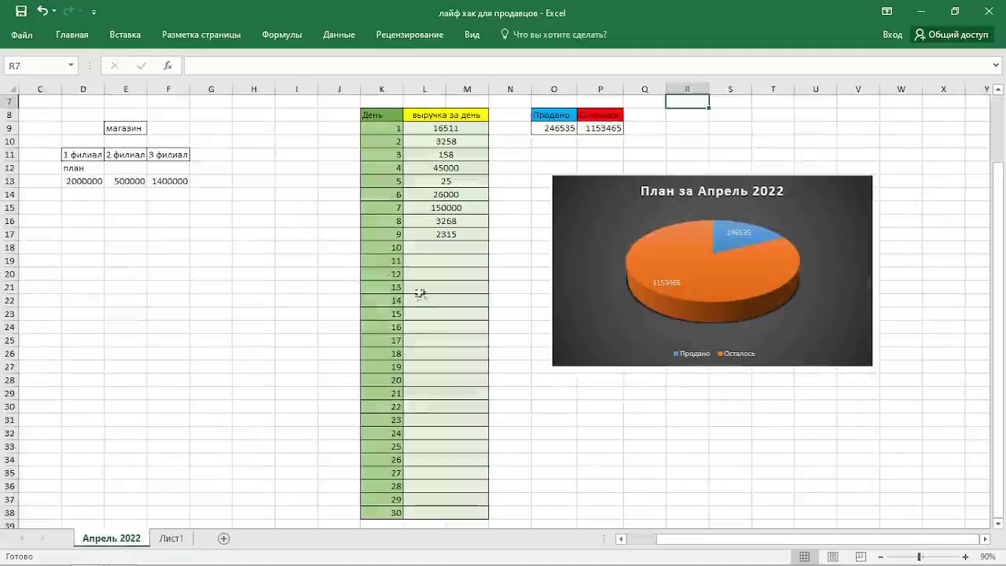
pyautogui.click(294, 248)
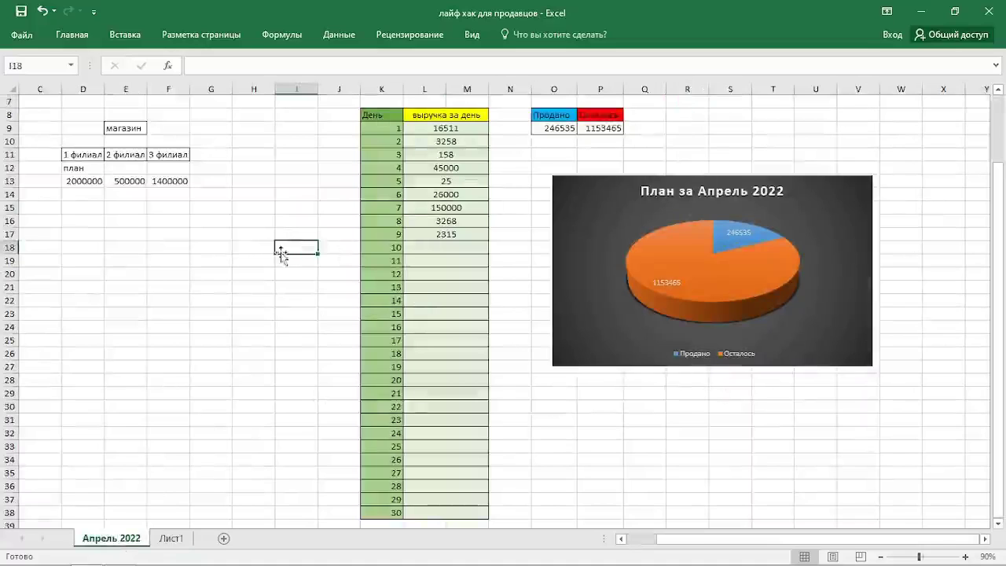
pyautogui.scroll(1, 278, 247)
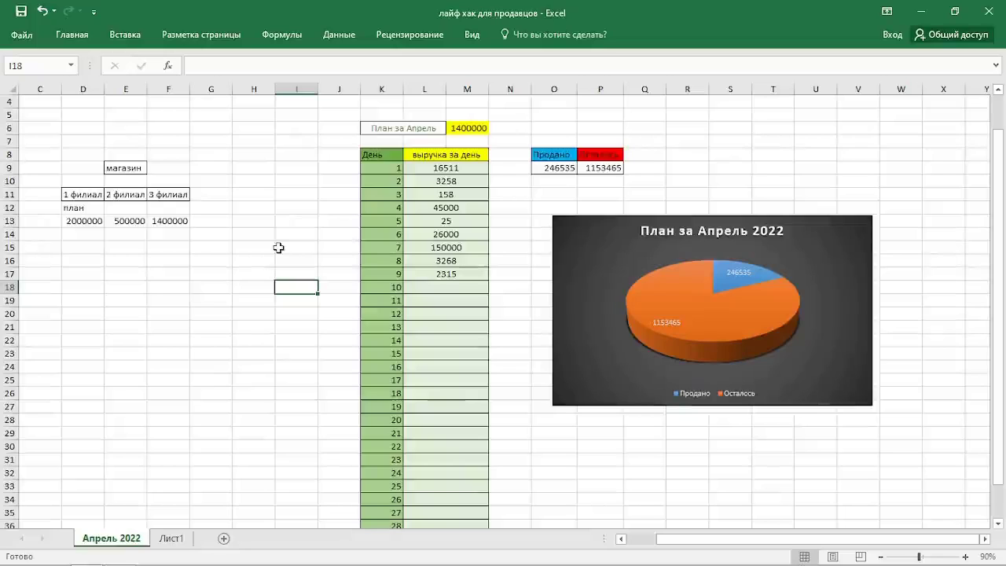
pyautogui.click(260, 209)
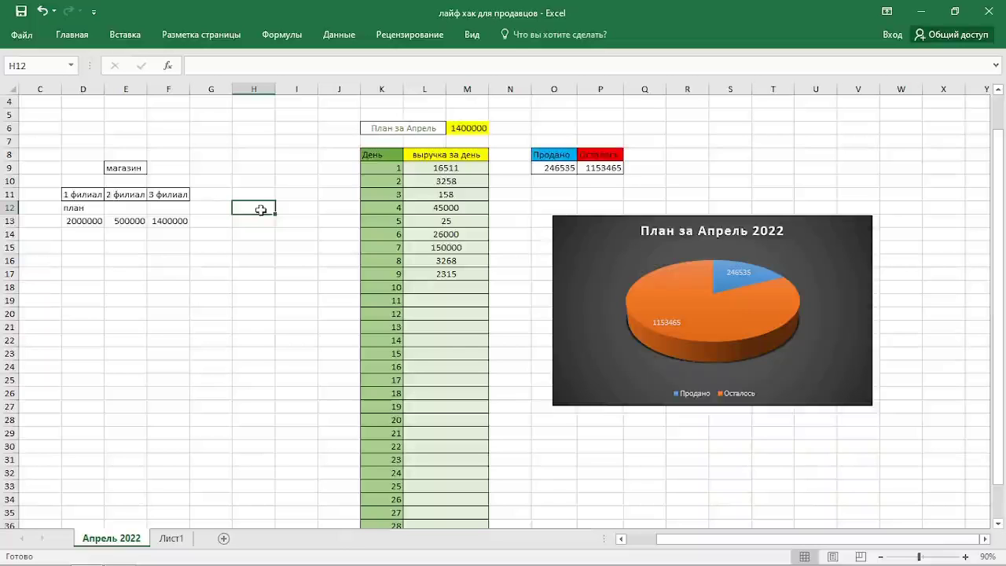
pyautogui.scroll(-1, 260, 209)
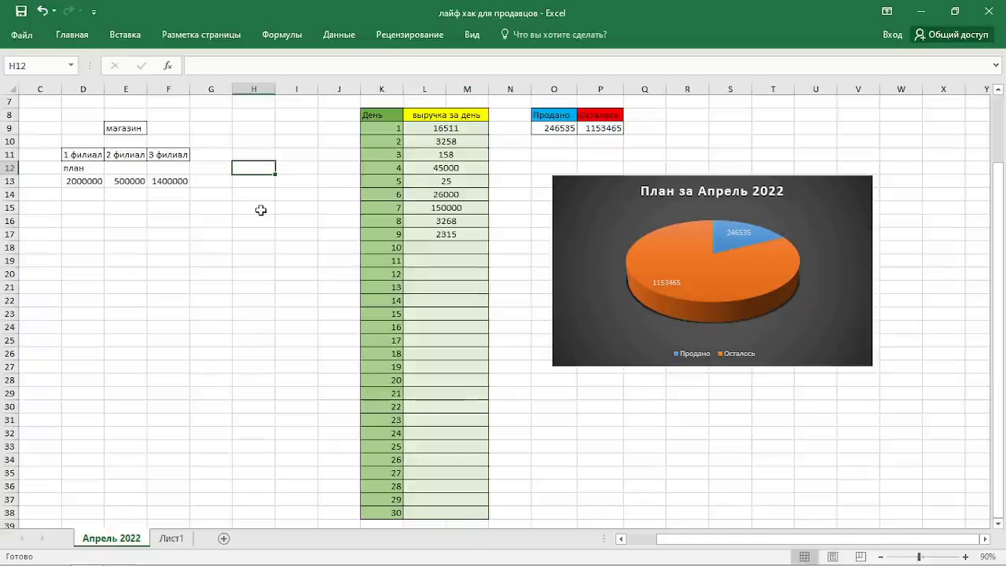
pyautogui.click(215, 242)
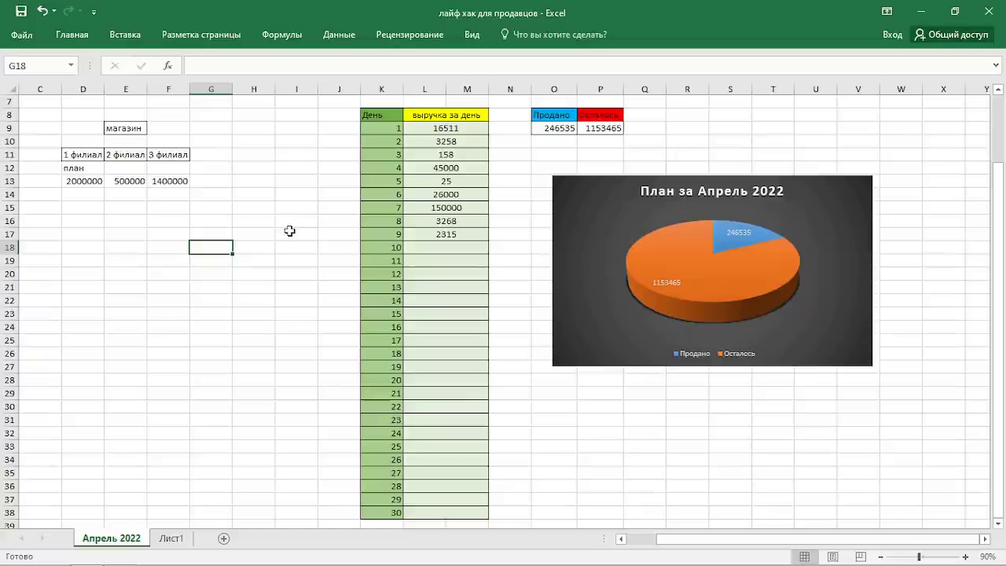
pyautogui.click(161, 312)
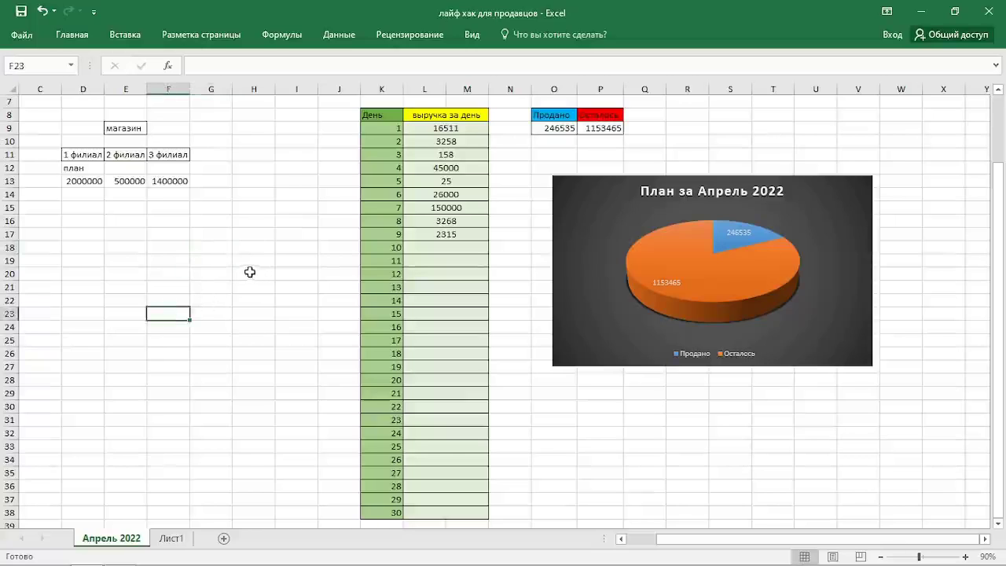
pyautogui.click(617, 421)
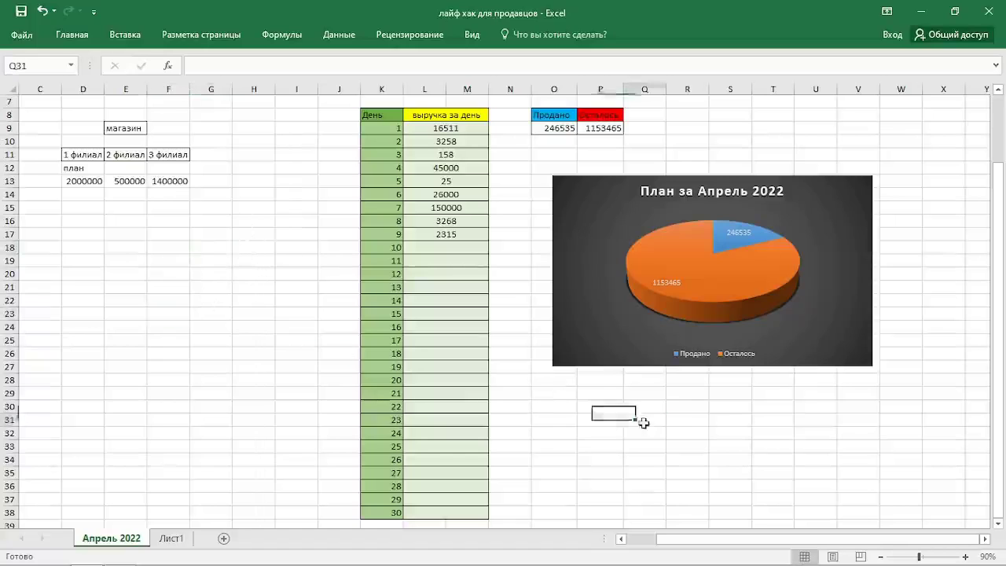
pyautogui.click(640, 420)
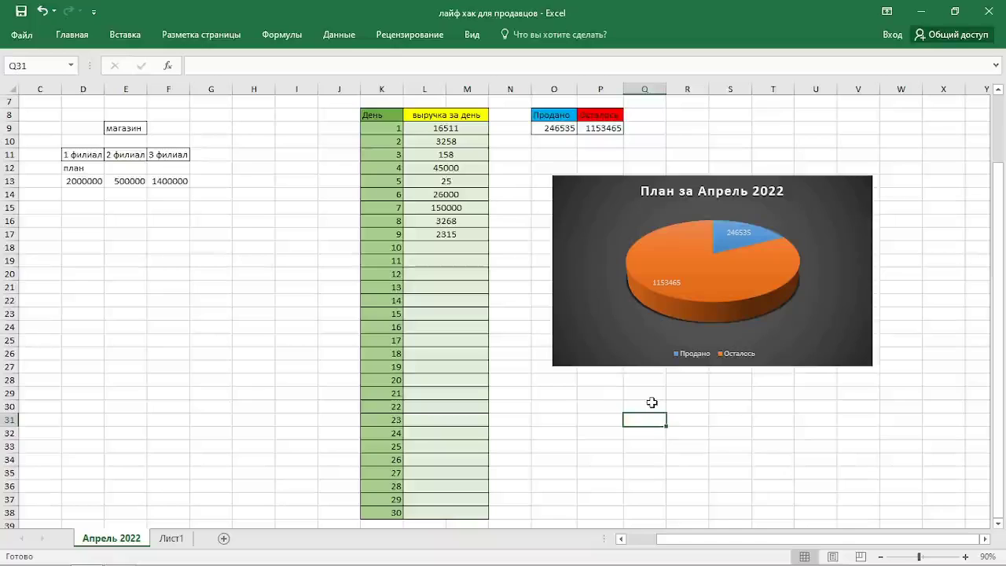